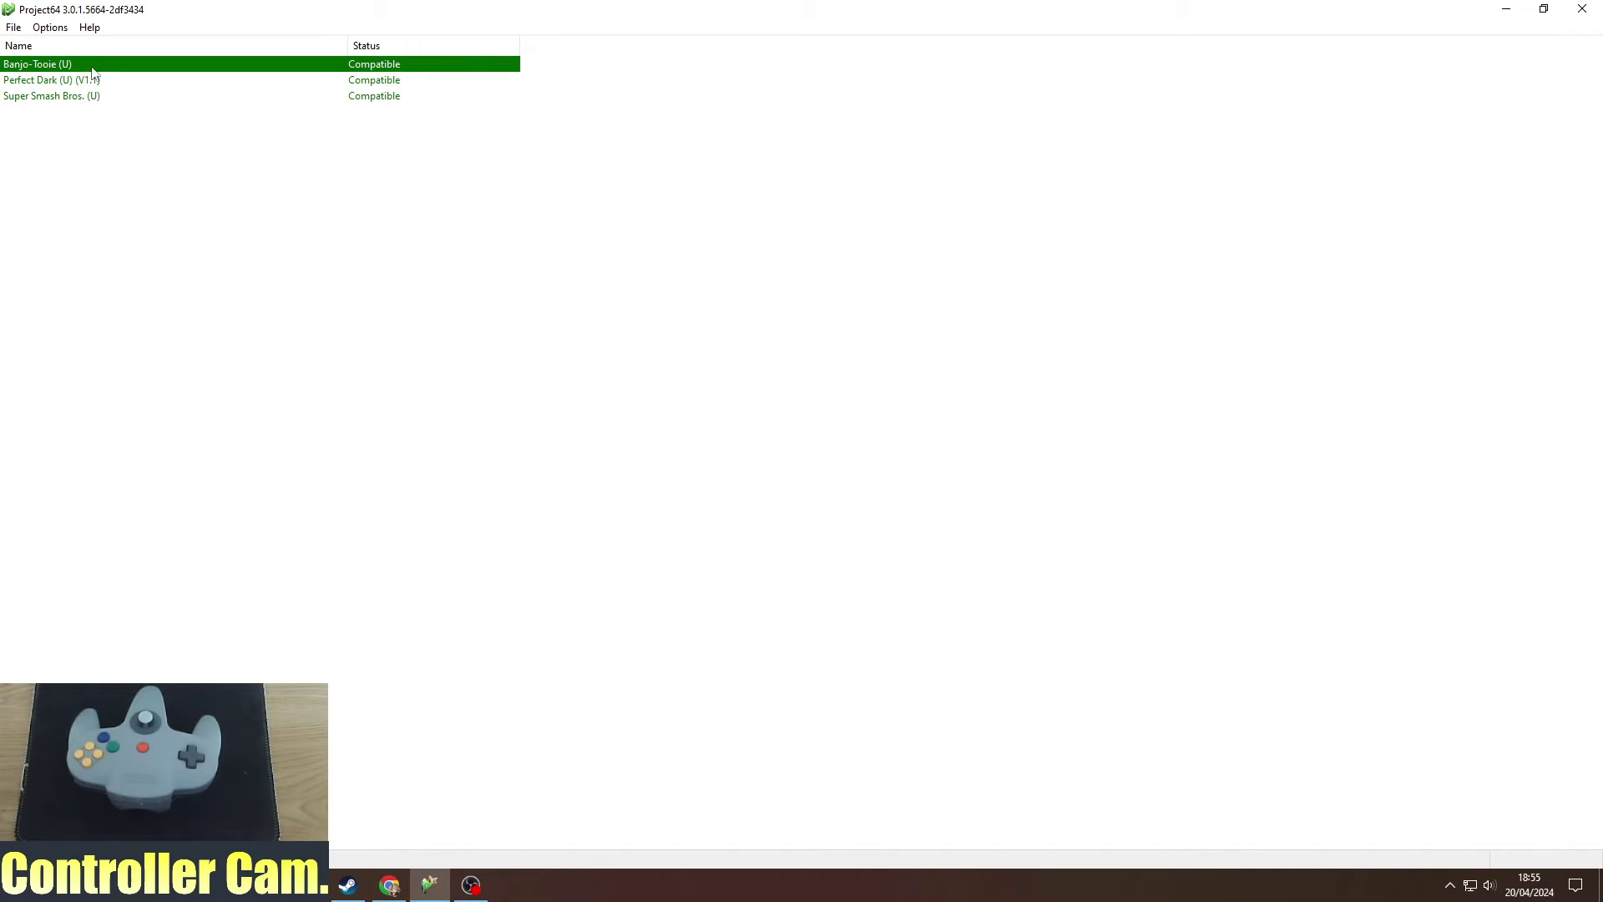
- Open the Project64 configuration and examine the directory paths and the general settings, including fullscreen mode when loading a ROM
click(43, 29)
click(44, 29)
click(49, 28)
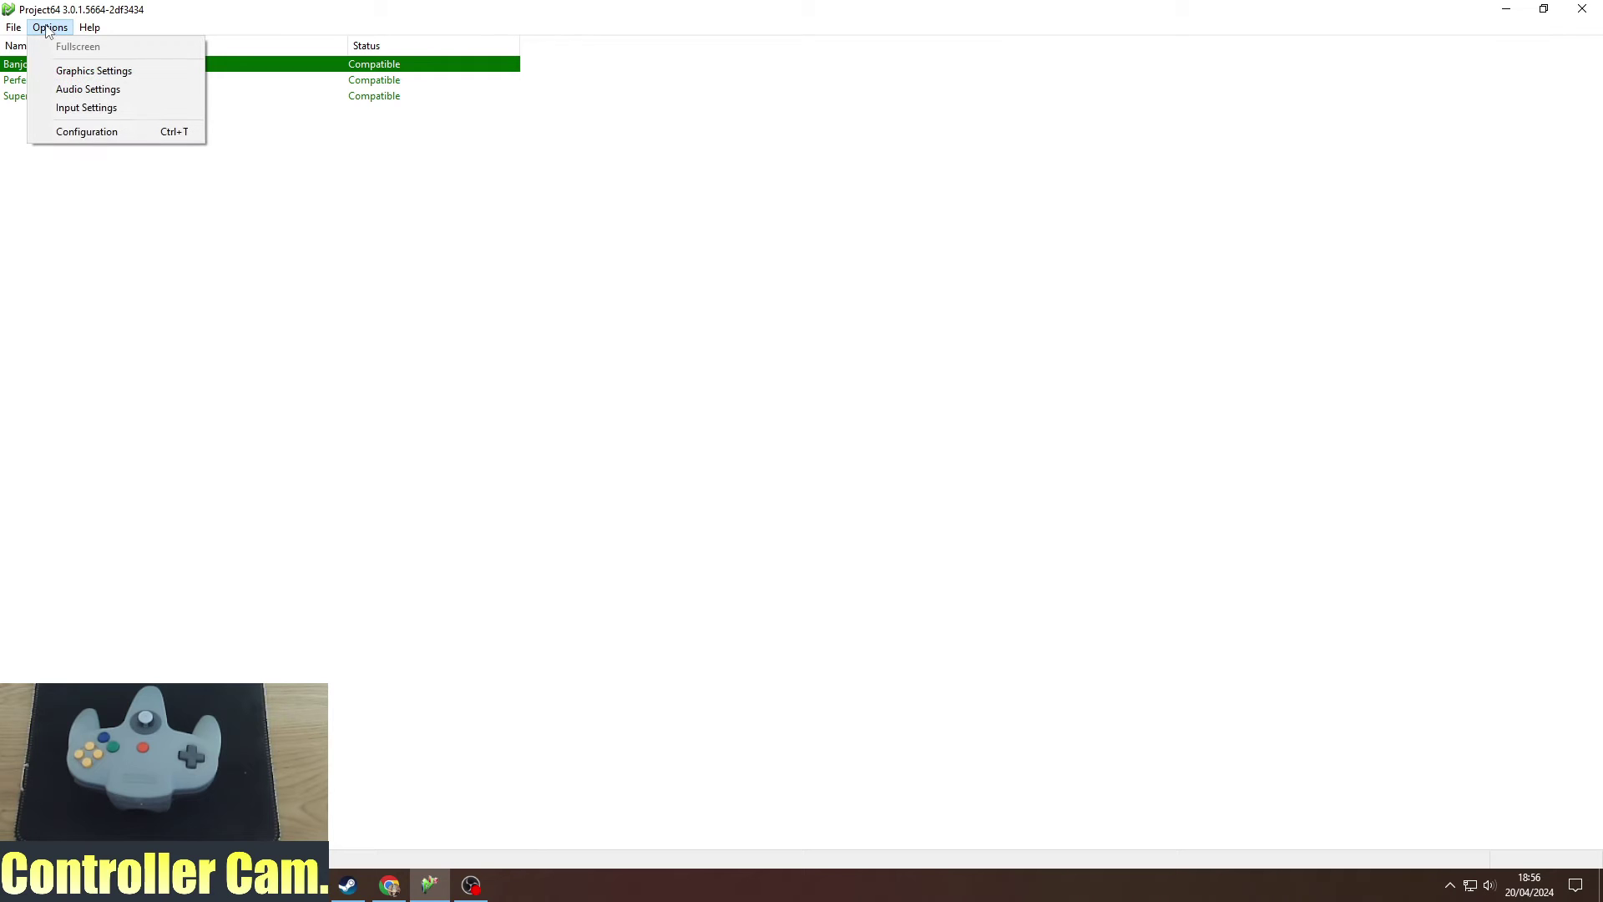
click(99, 135)
click(651, 327)
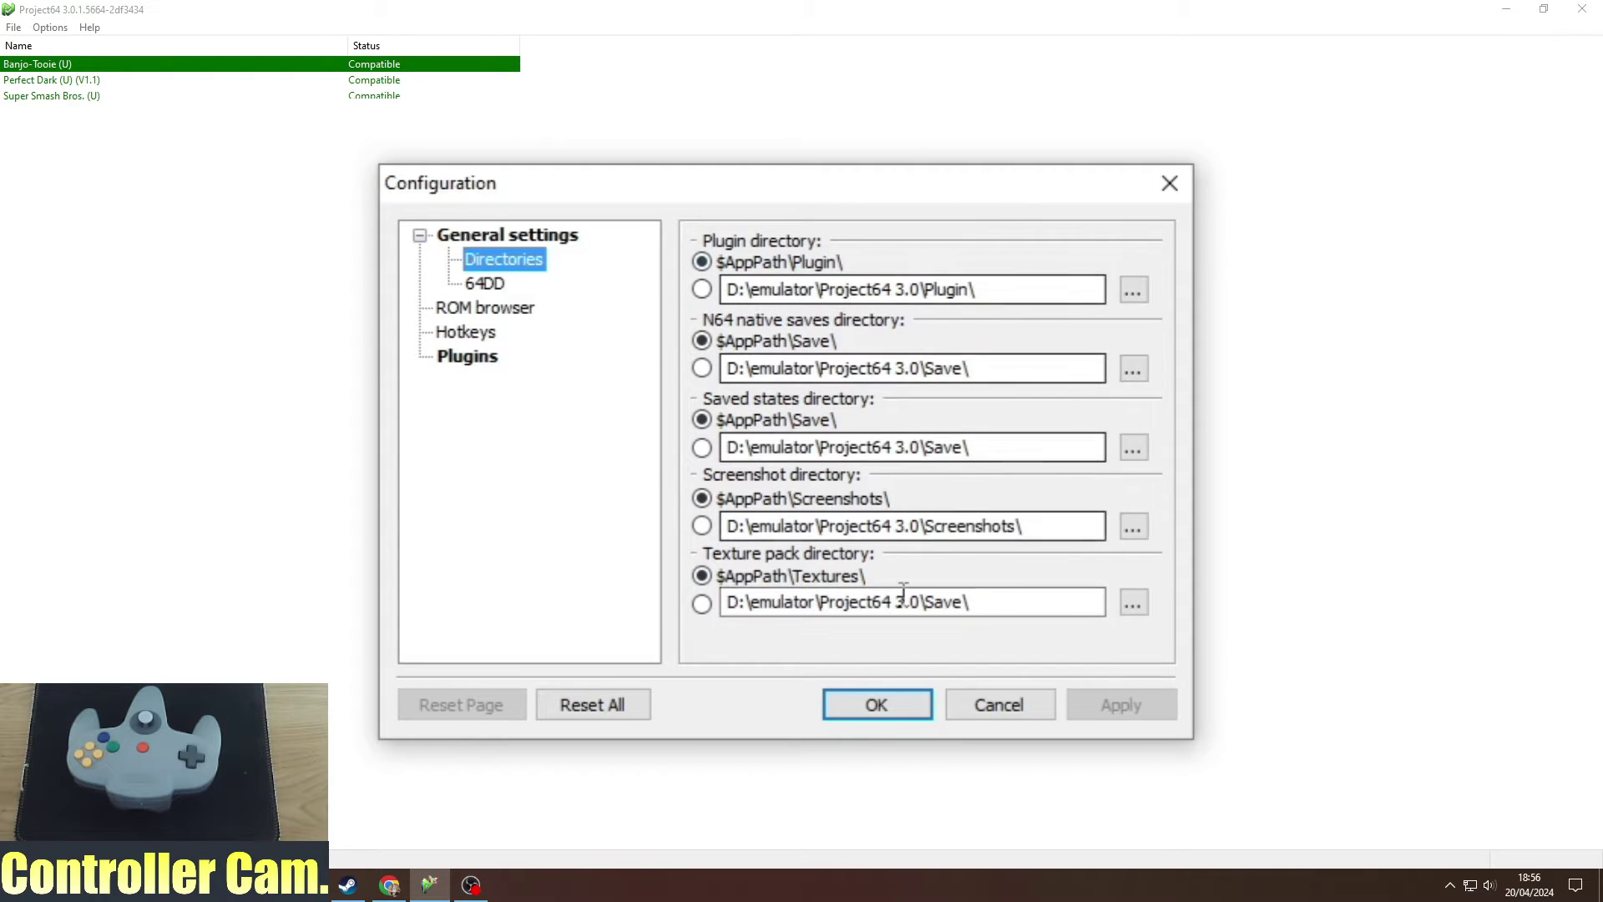
click(524, 234)
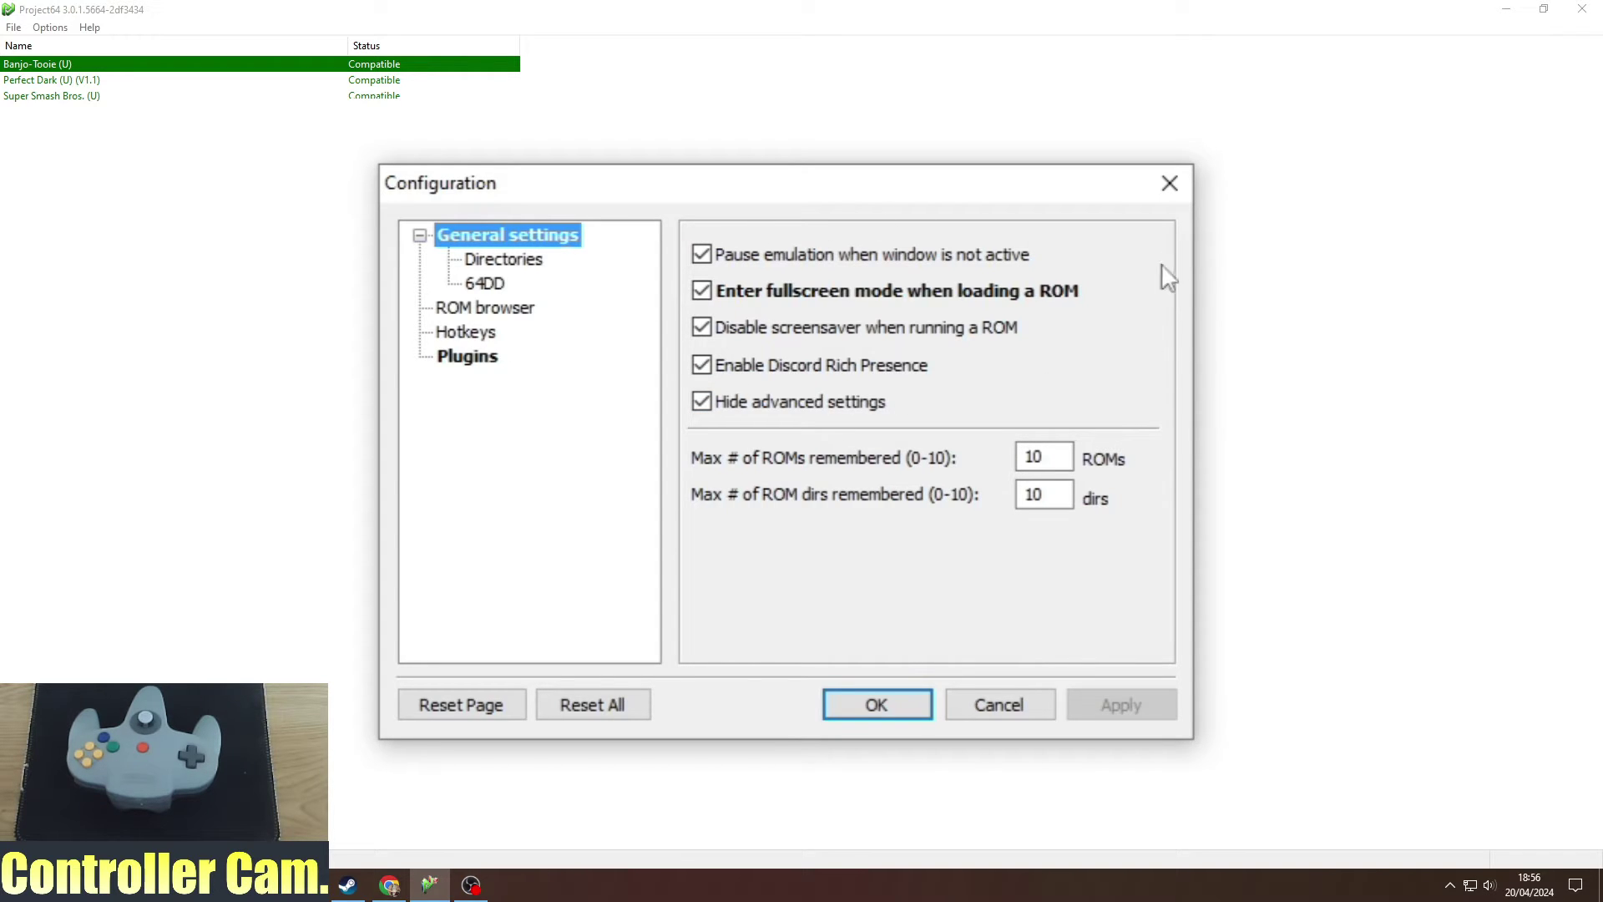
- Select N-Rage For Project64 as the input (controller) plugin and accept the configuration
click(462, 364)
click(861, 423)
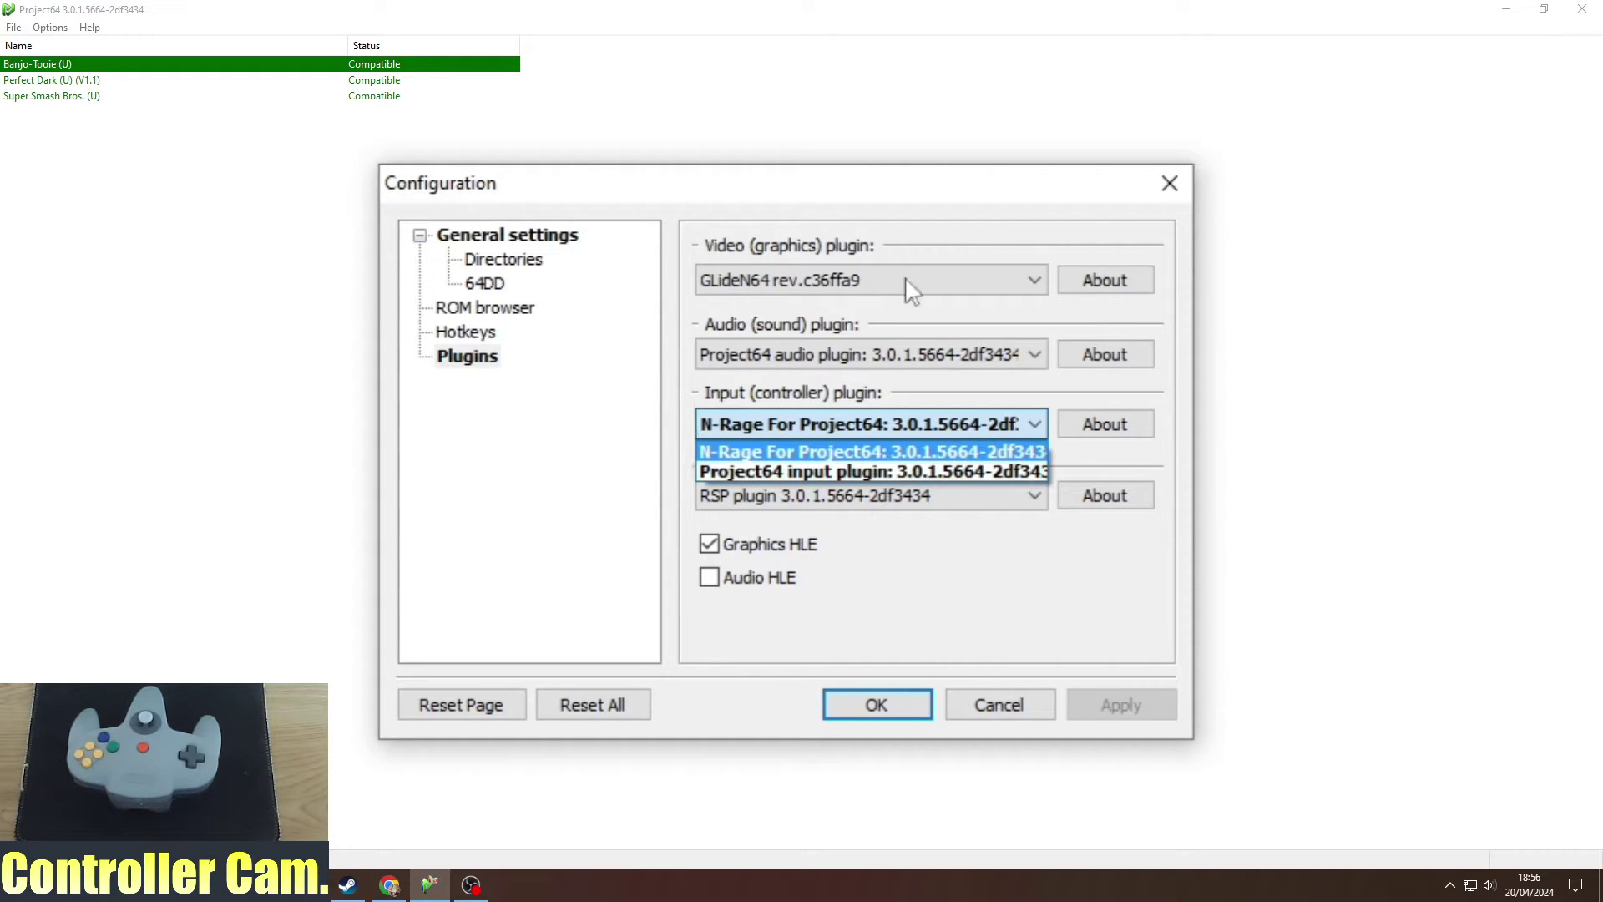
click(683, 430)
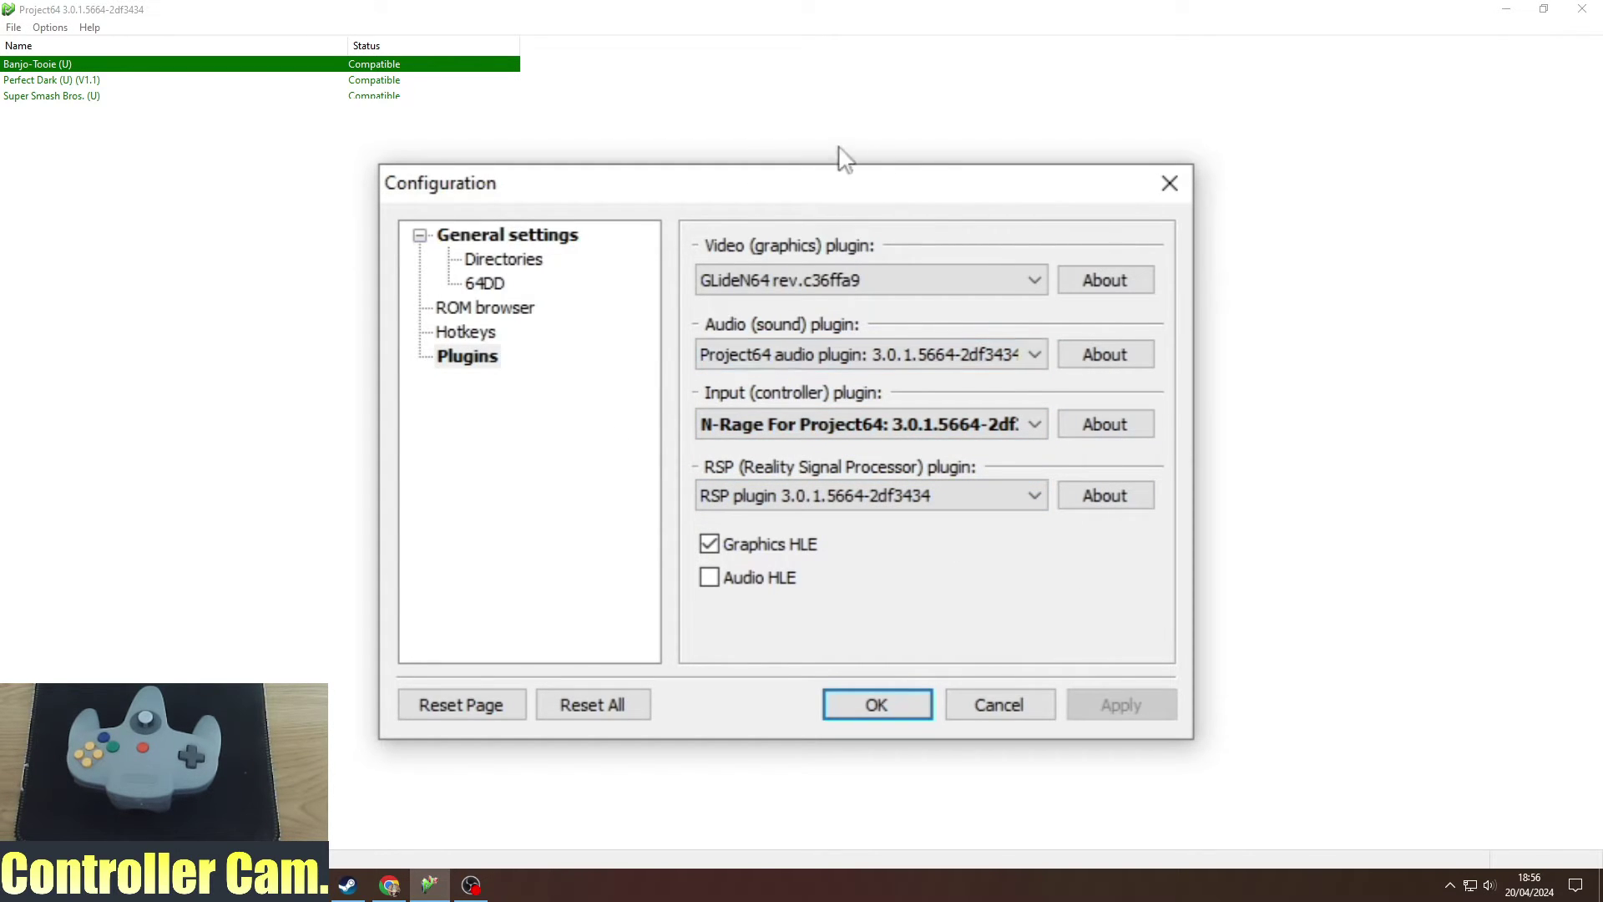
click(873, 703)
click(77, 73)
click(76, 67)
click(58, 79)
click(56, 96)
click(54, 77)
click(53, 64)
- Review the GLideN64 video settings, then close them without saving
click(47, 29)
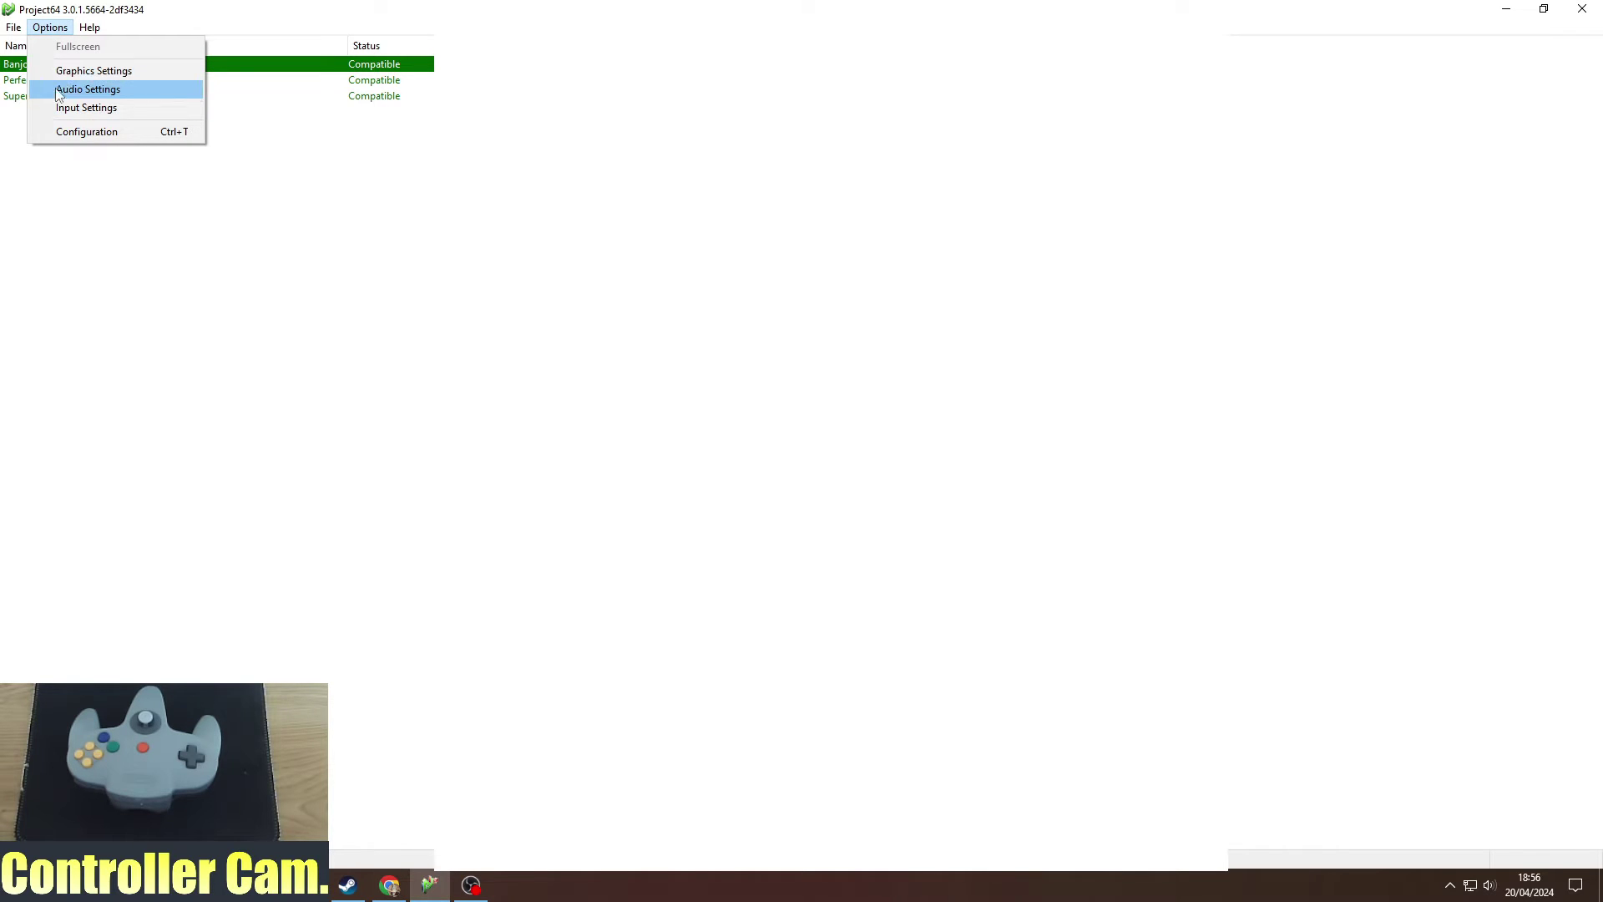
click(79, 71)
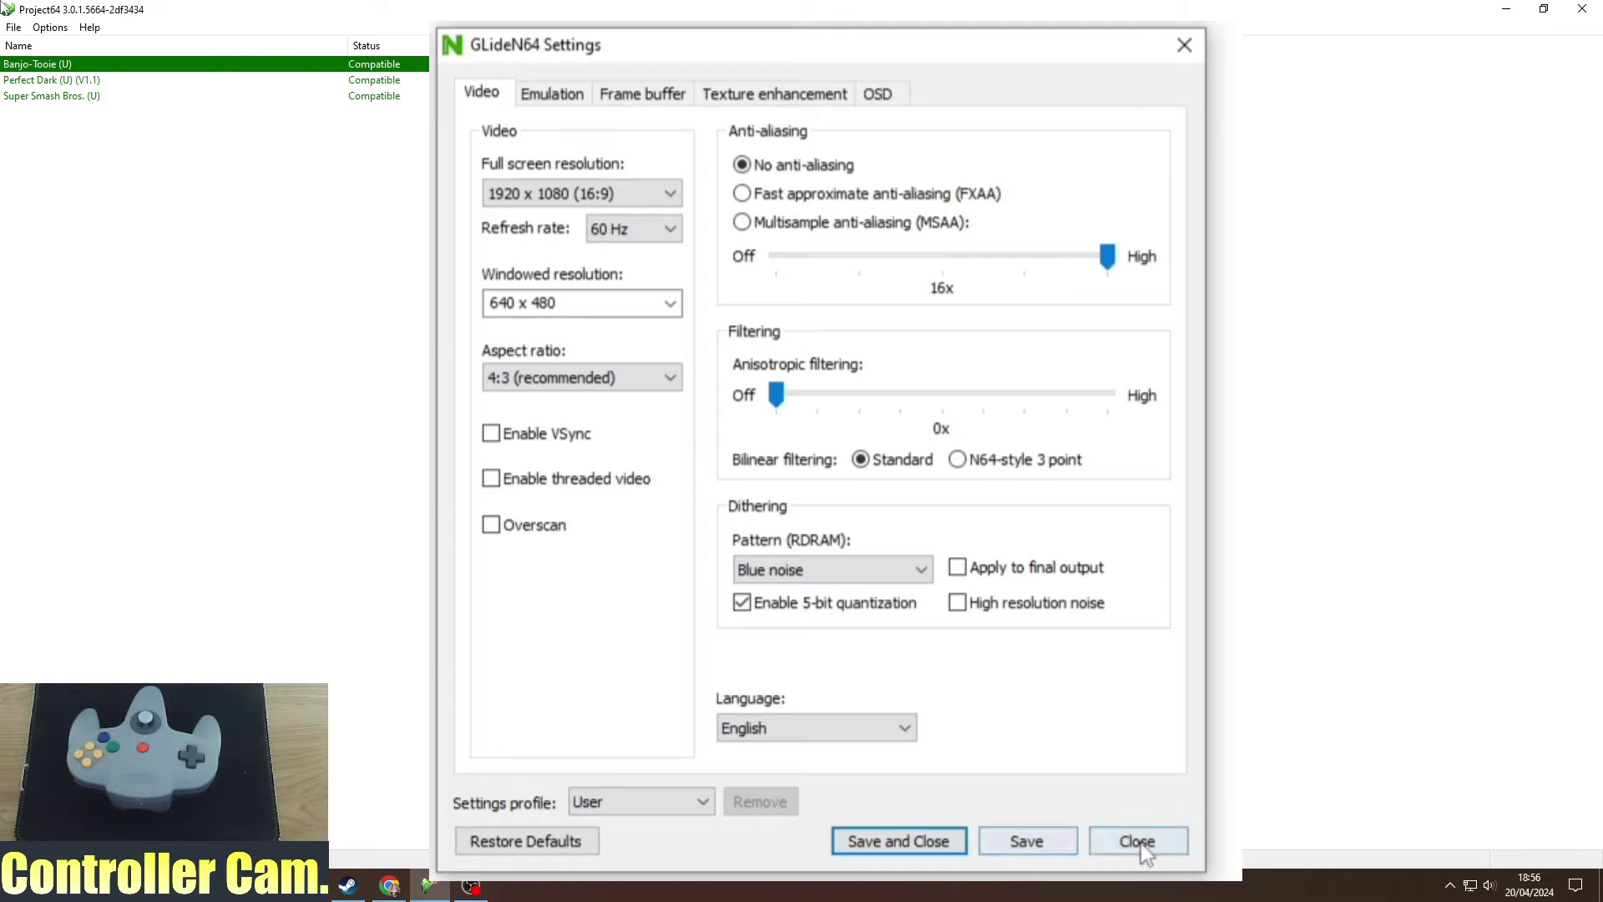
click(1141, 844)
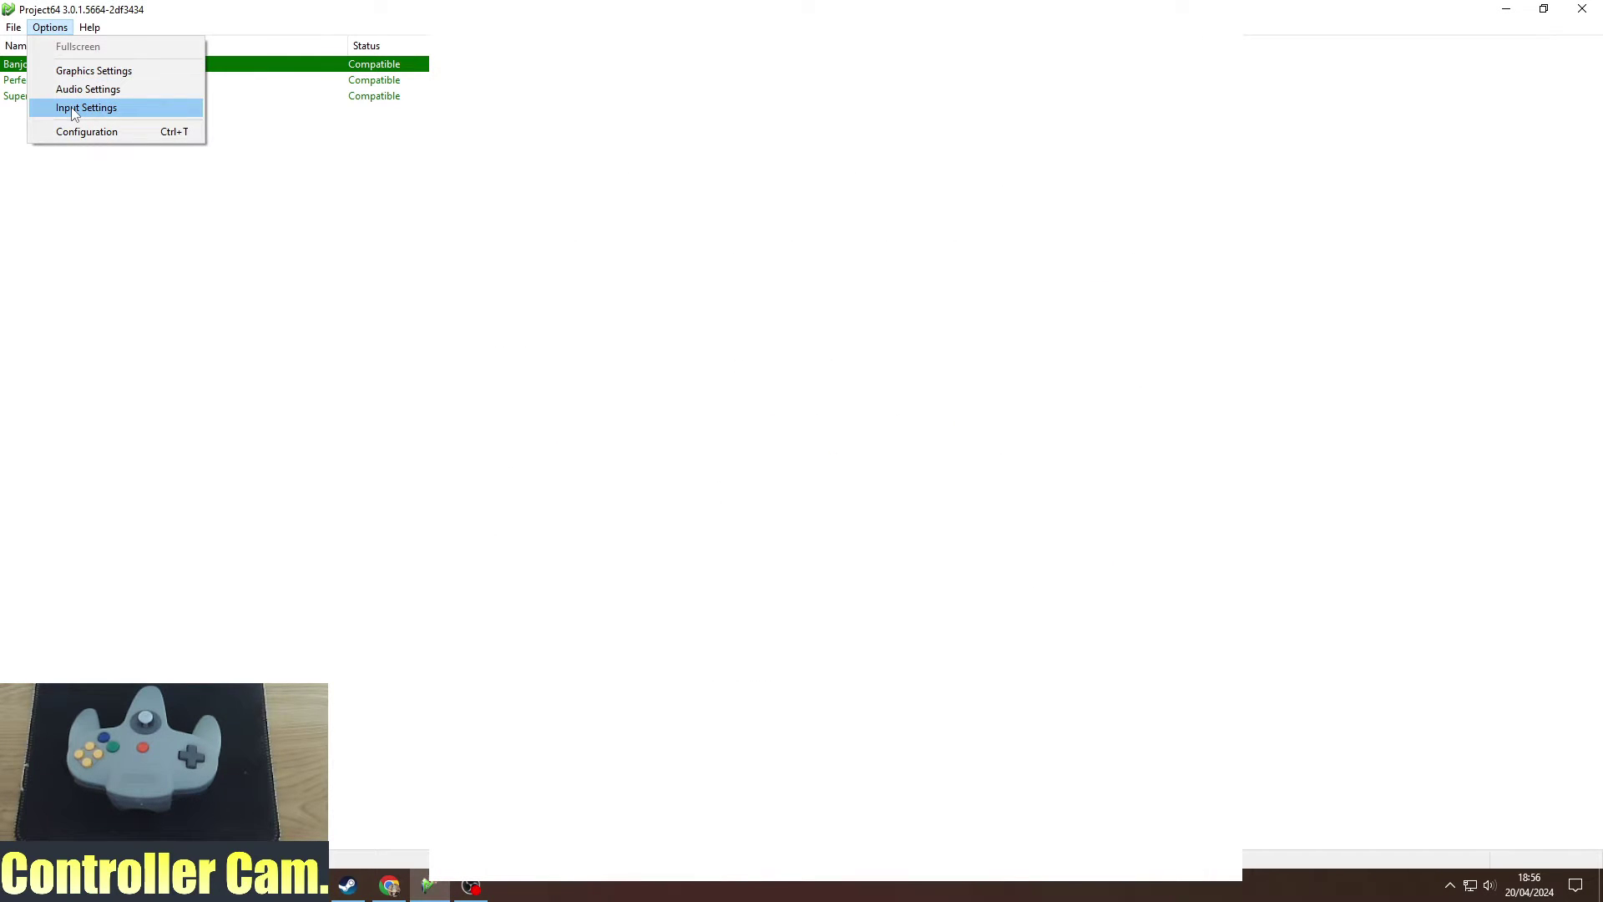
- Open the input settings for Controller 1 and switch XInput off and back on to compare the control mappings
click(87, 107)
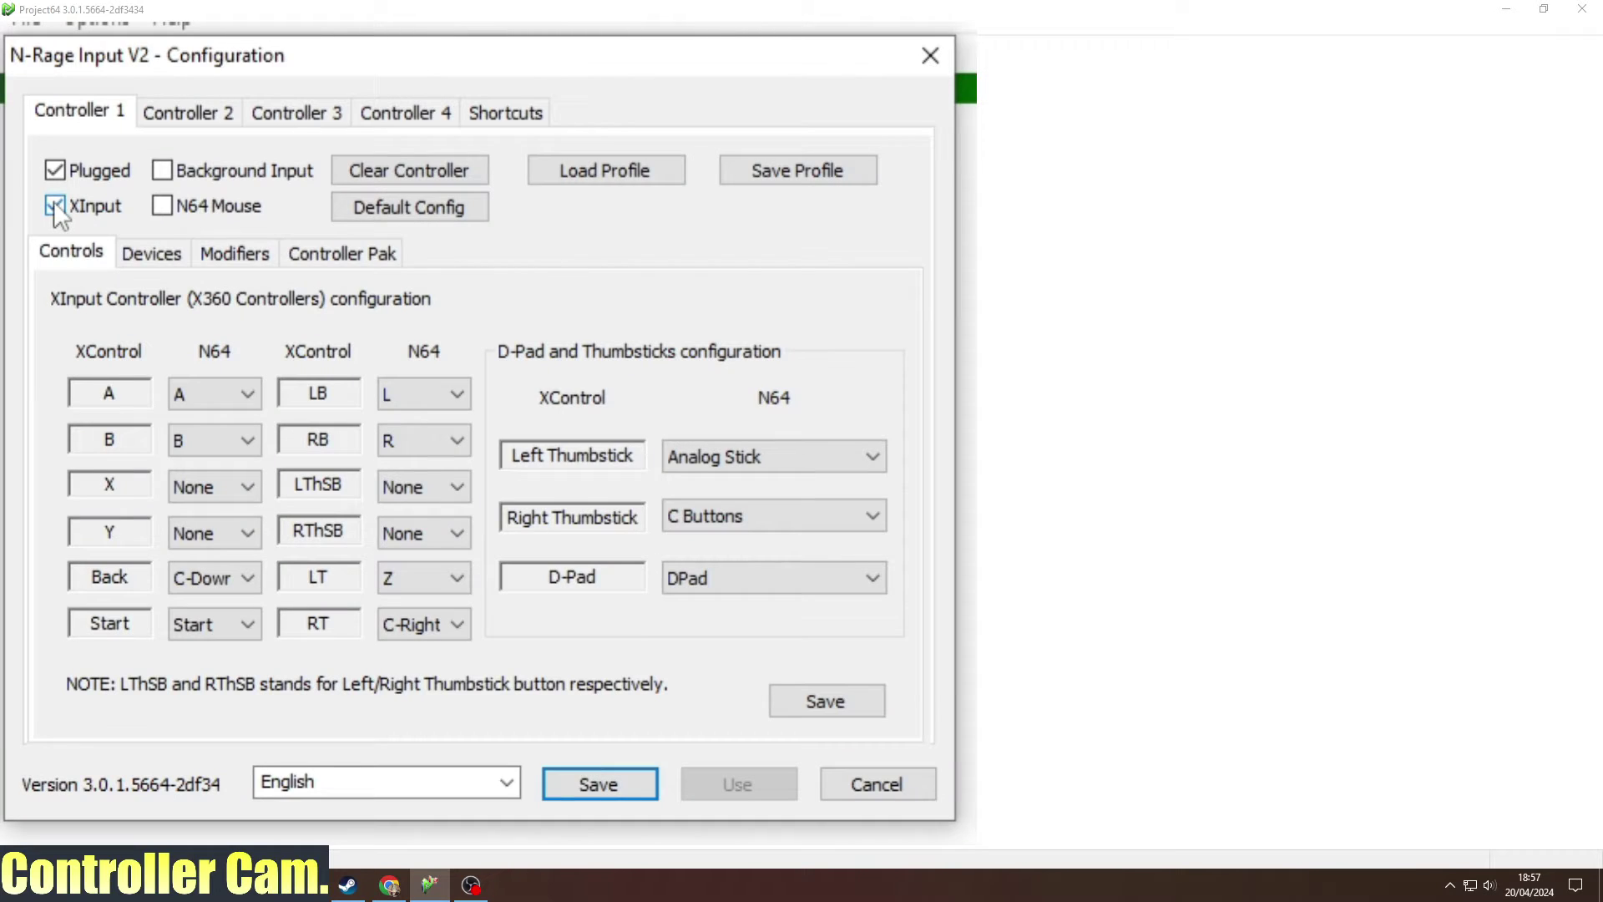
click(54, 204)
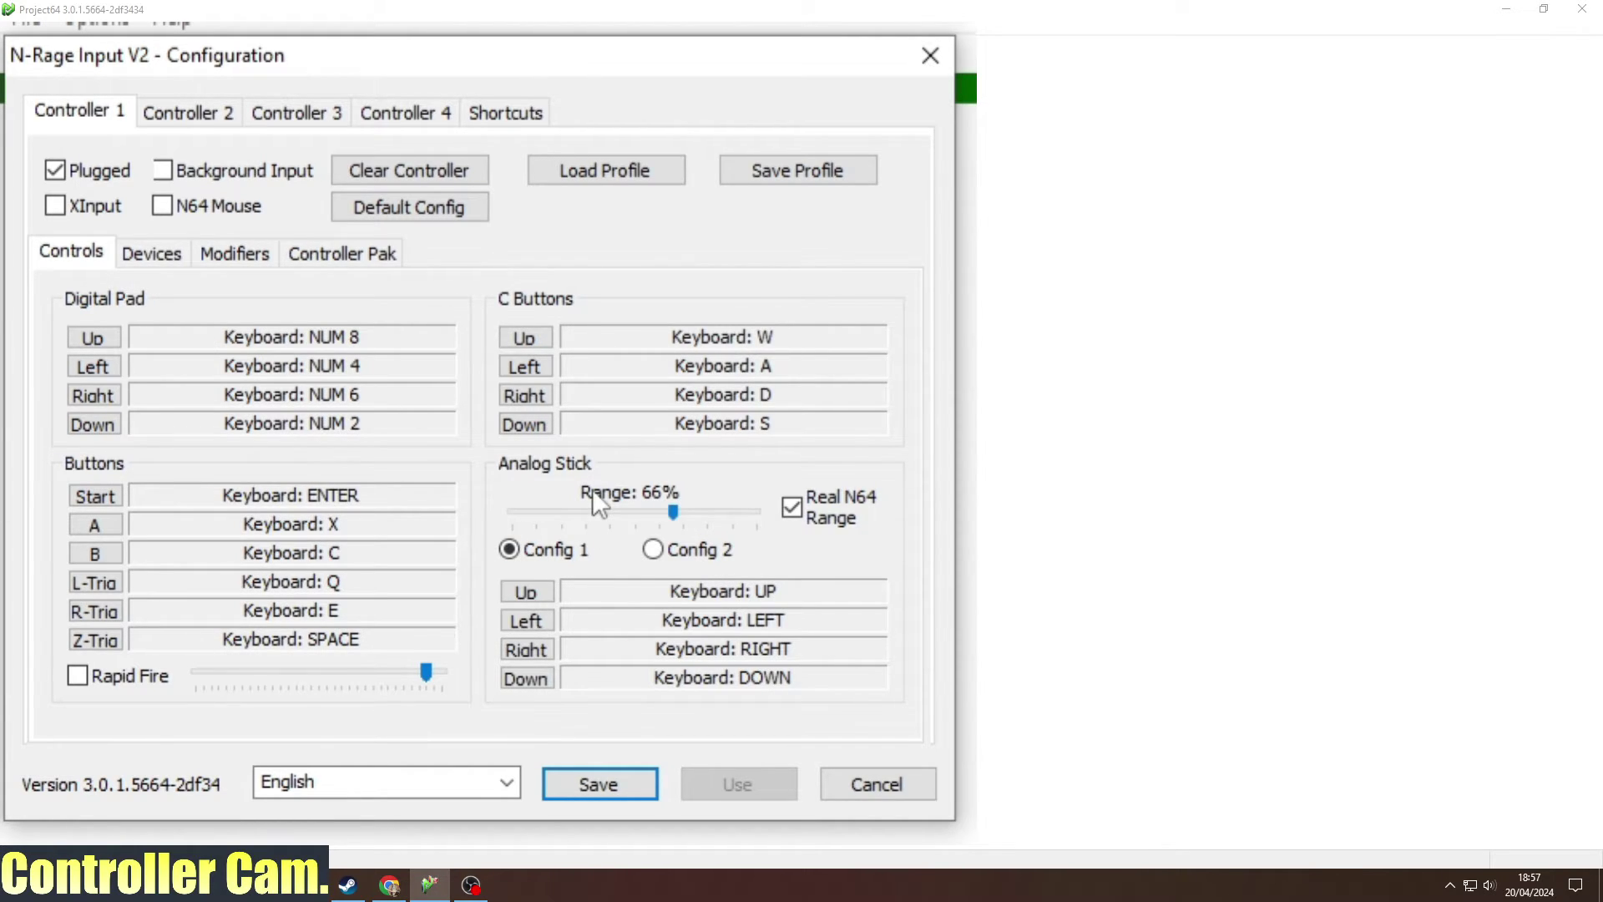
click(55, 206)
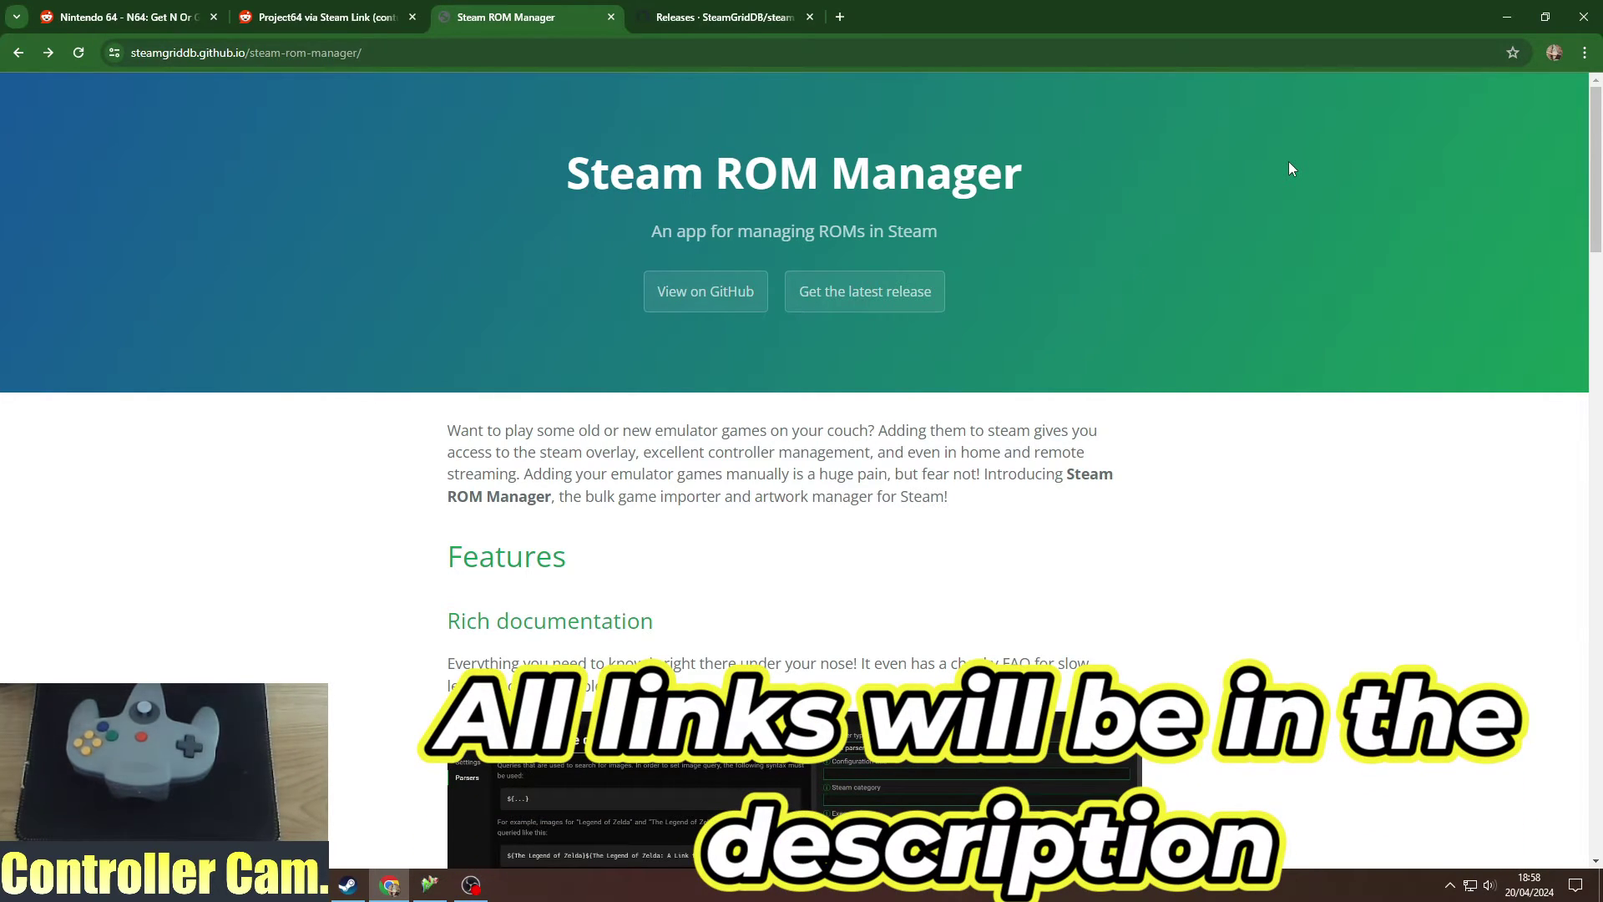
- View the downloadable assets of release 2.4.20 on the steam-rom-manager GitHub releases page
click(750, 16)
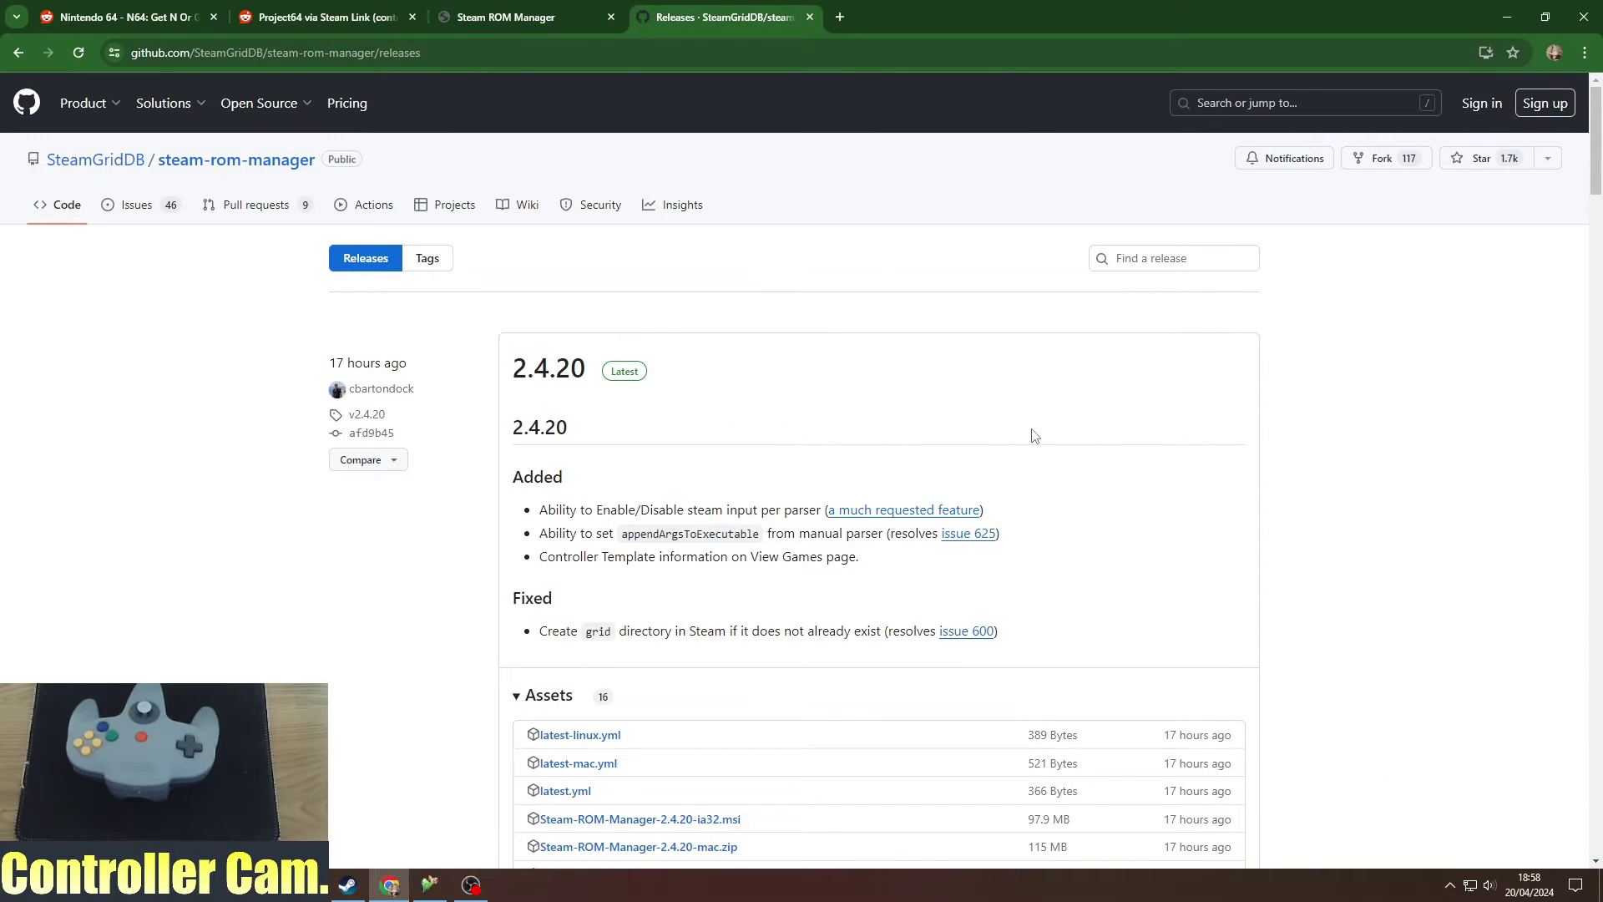
scroll(885, 367, down, 2)
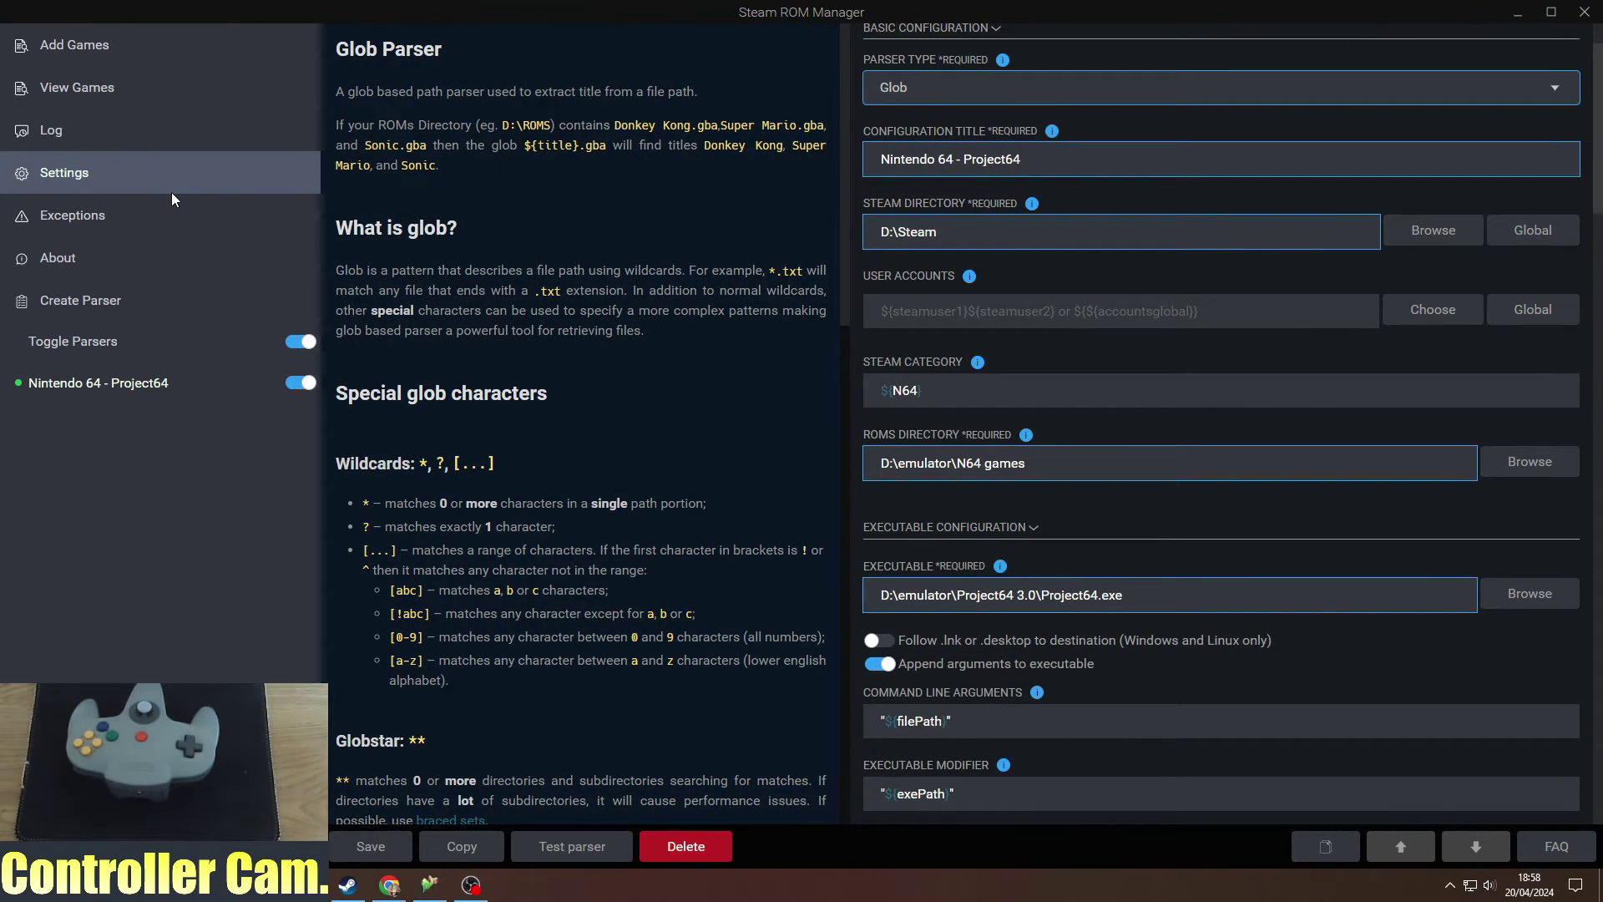
- In Steam ROM Manager, search the community presets for "proj" and close the list without picking a preset
scroll(1201, 438, up, 2)
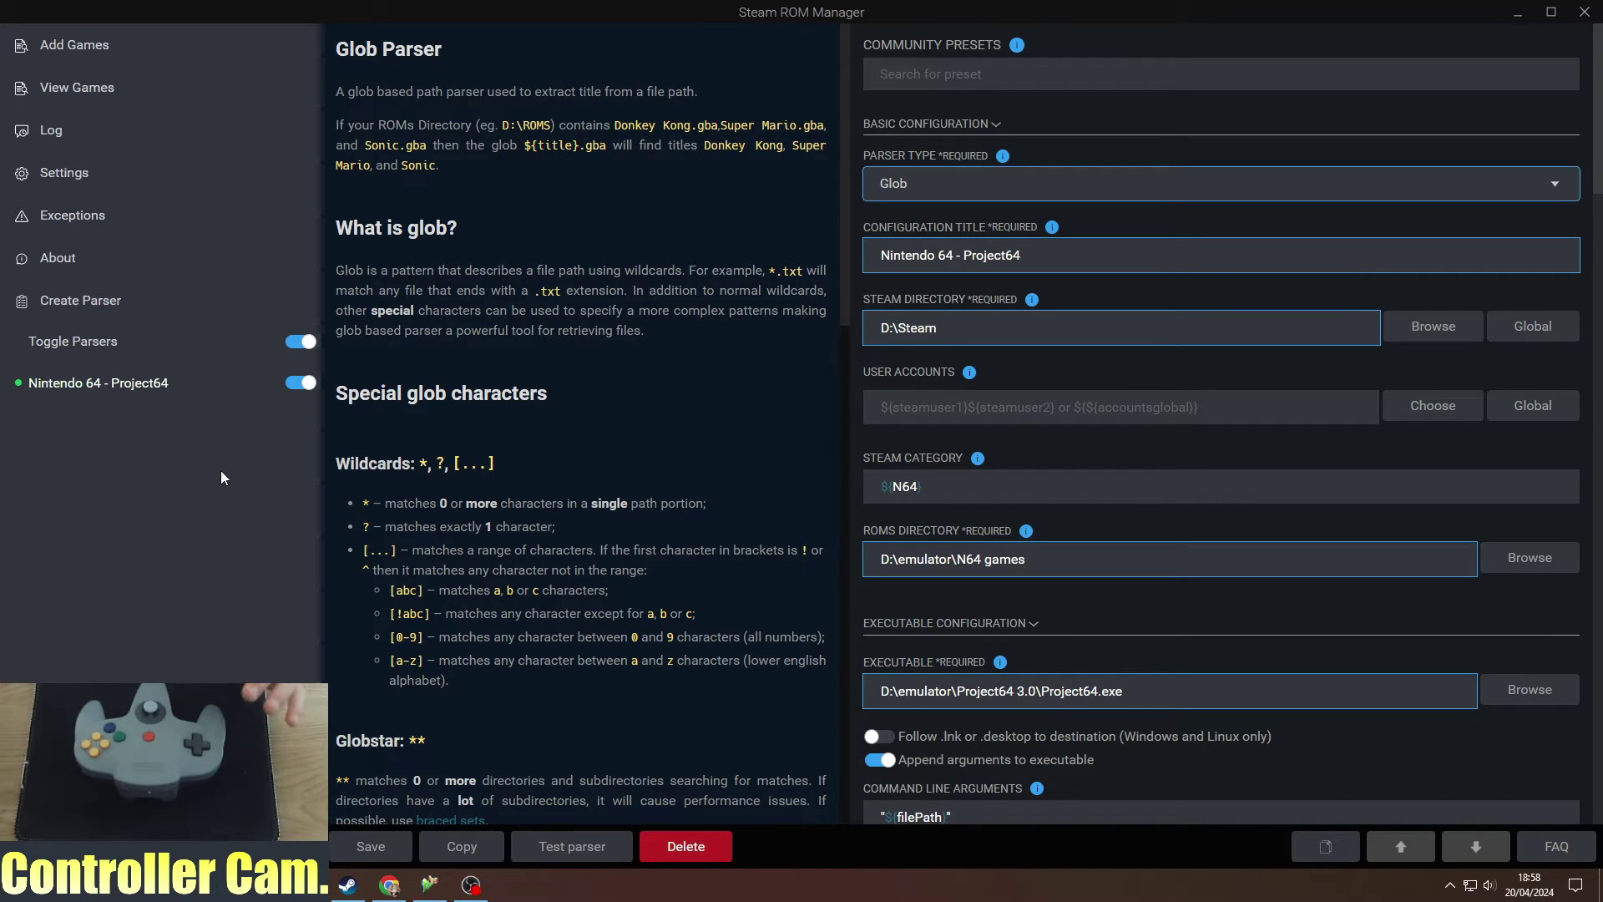
click(957, 68)
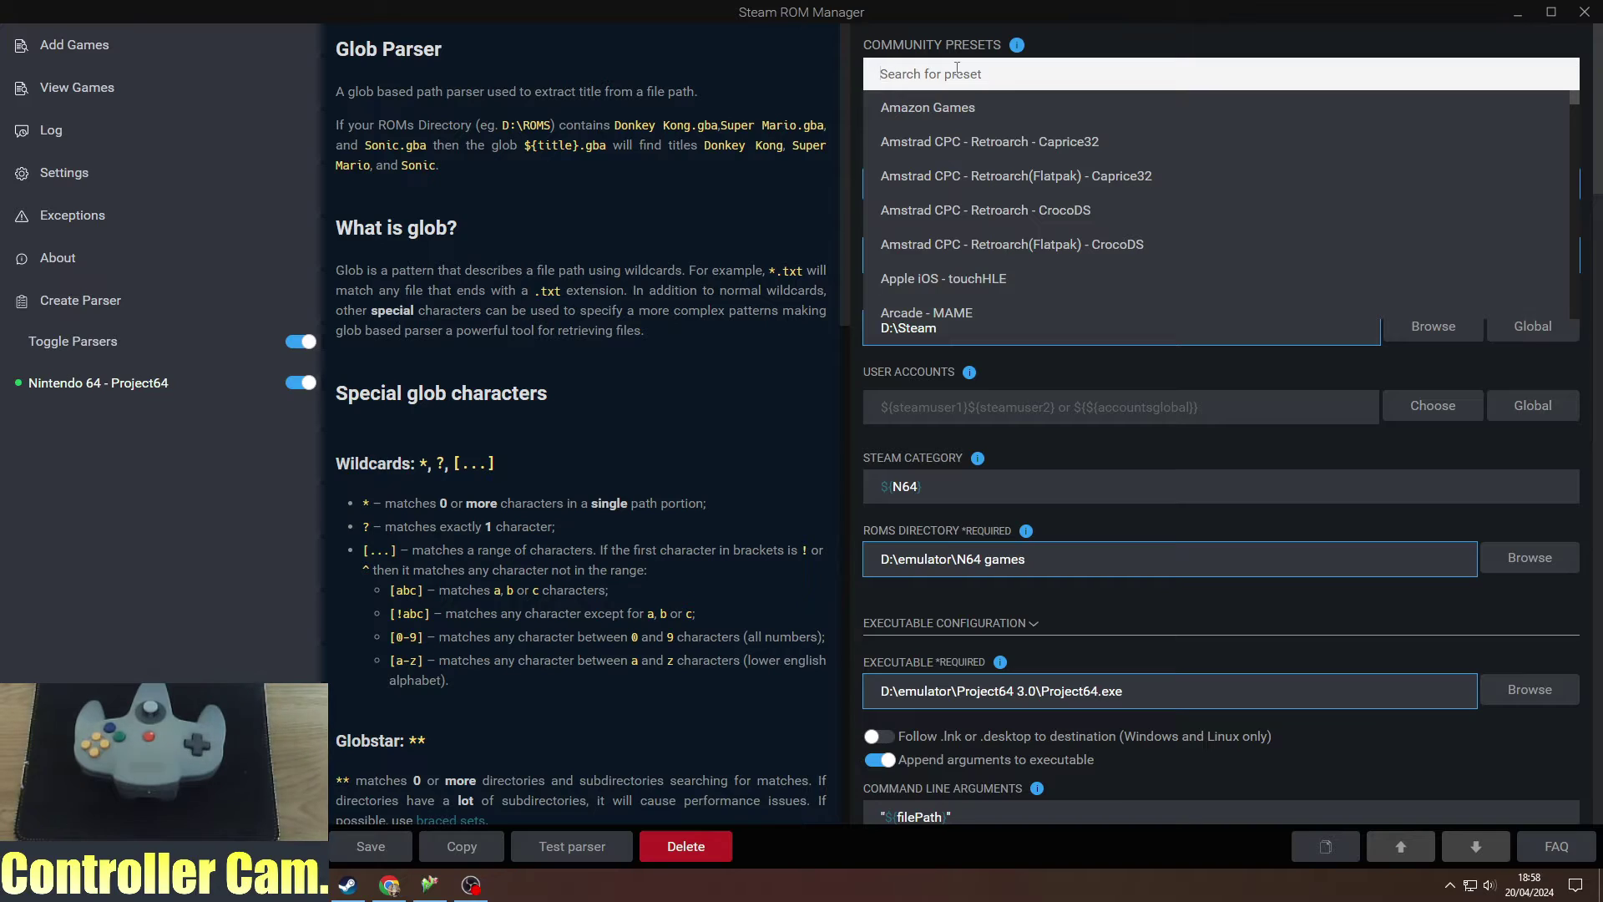
text(pro)
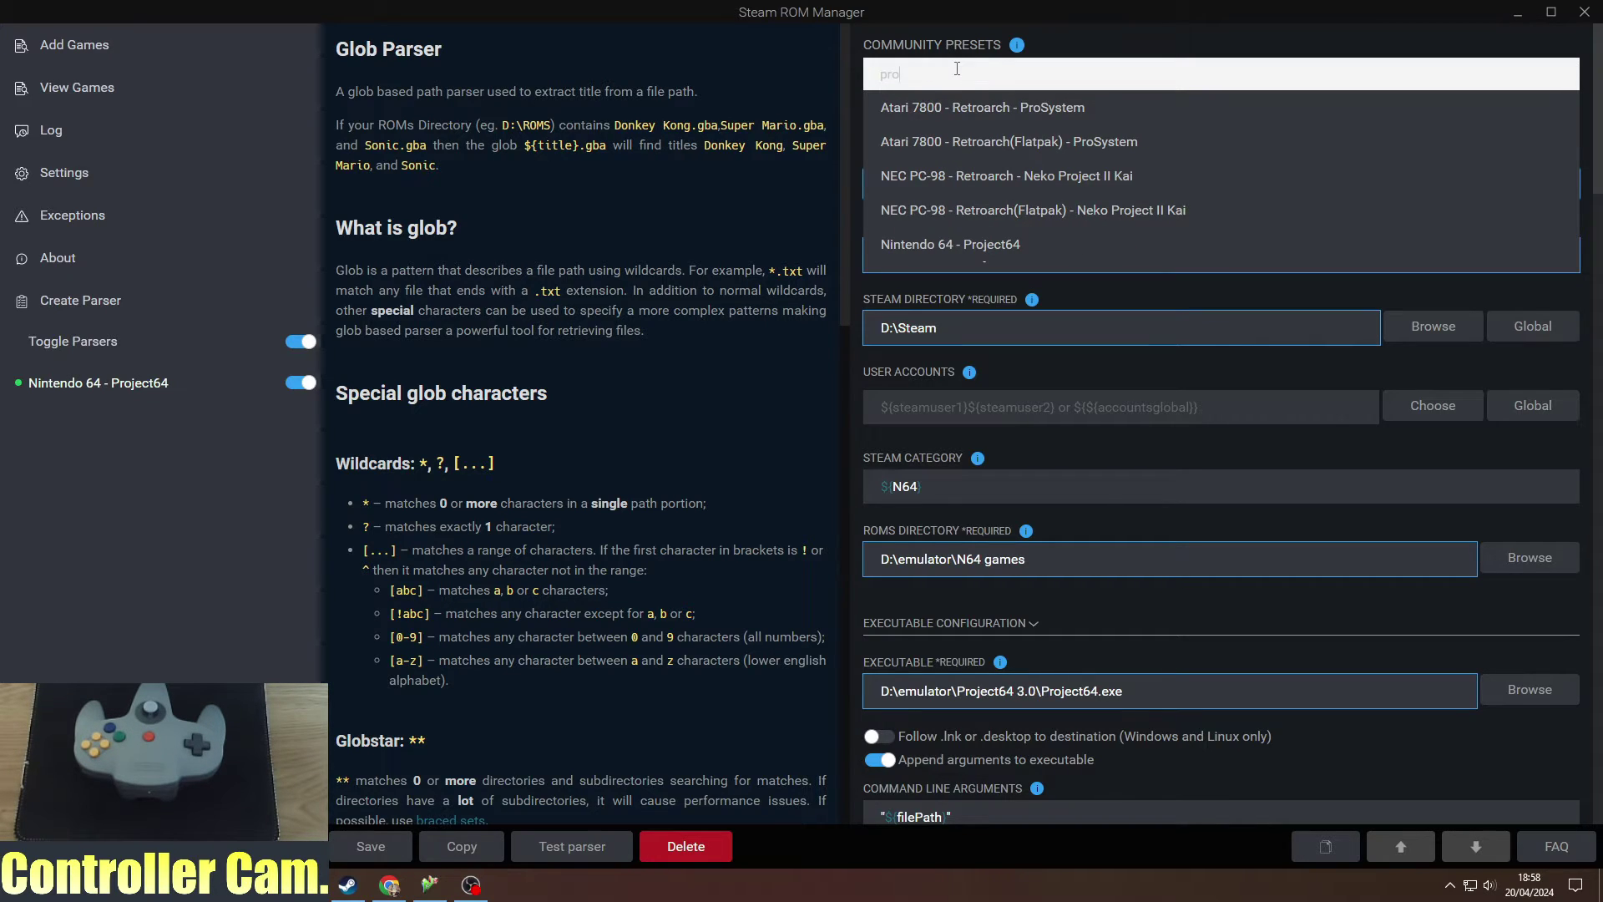
text(j)
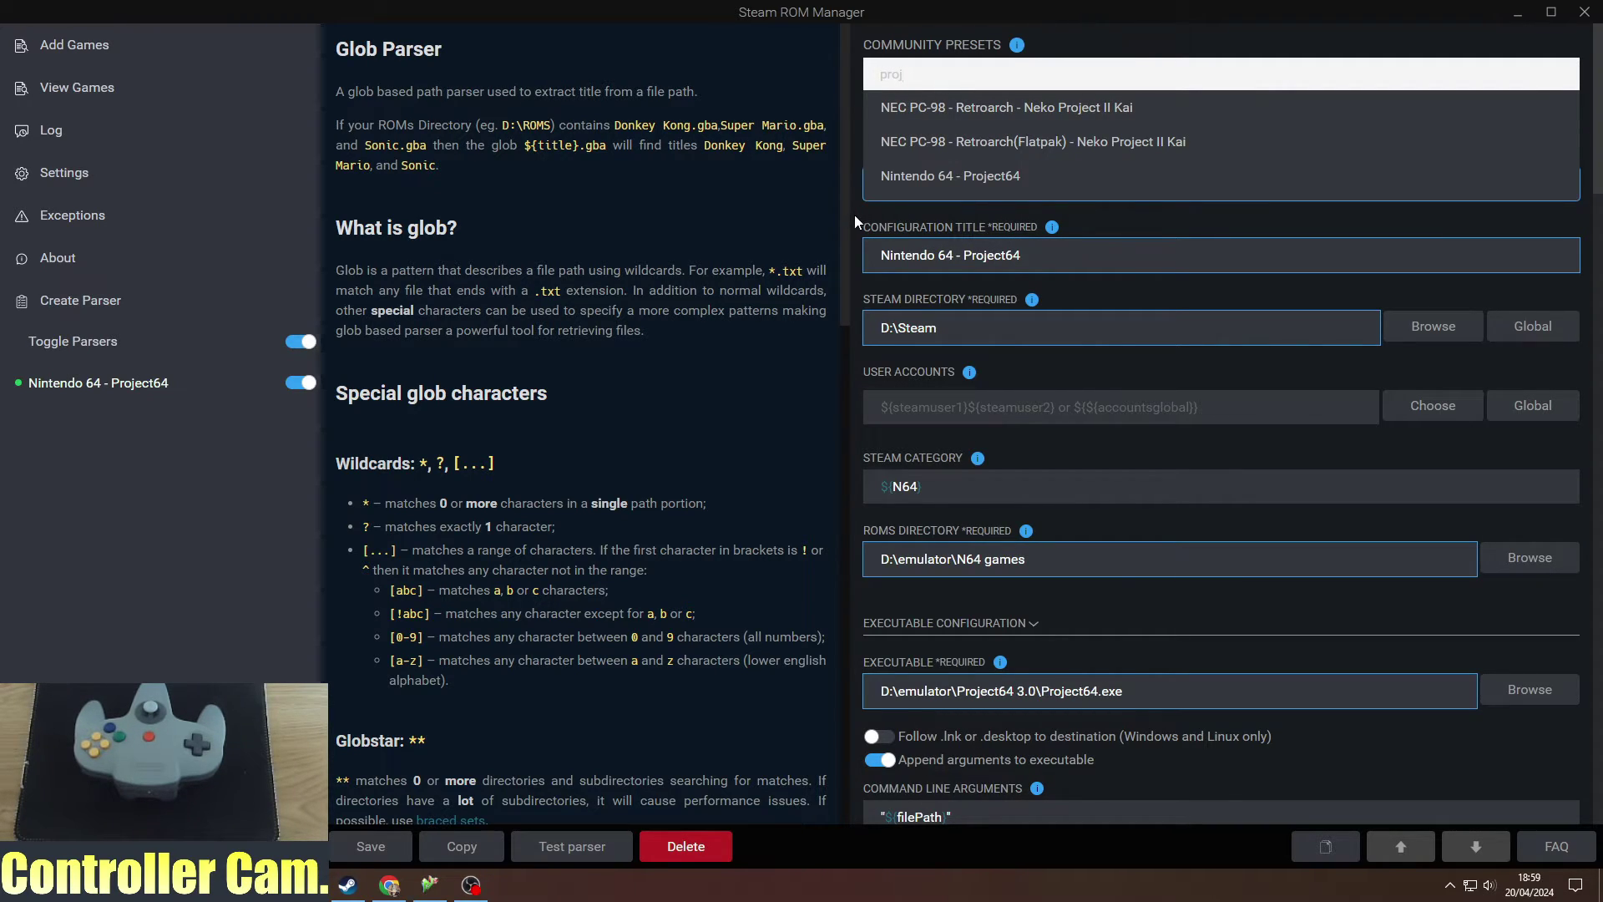
click(911, 56)
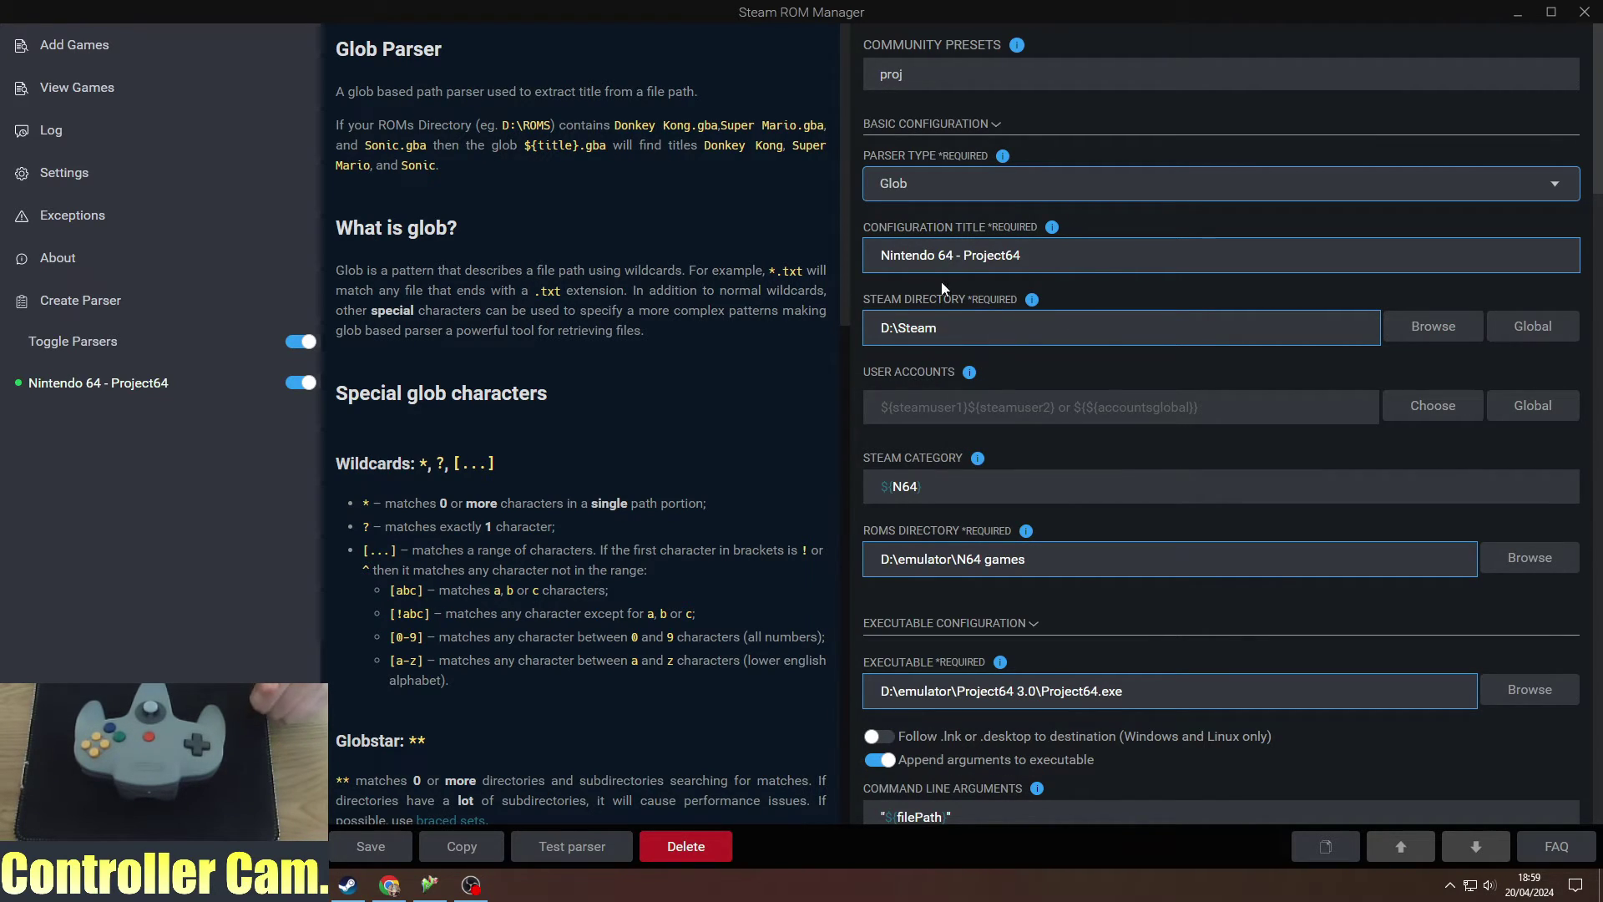
- Review the Nintendo 64 - Project64 parser's Steam and ROMs directories, executable, arguments and artwork provider settings
scroll(1118, 265, down, 2)
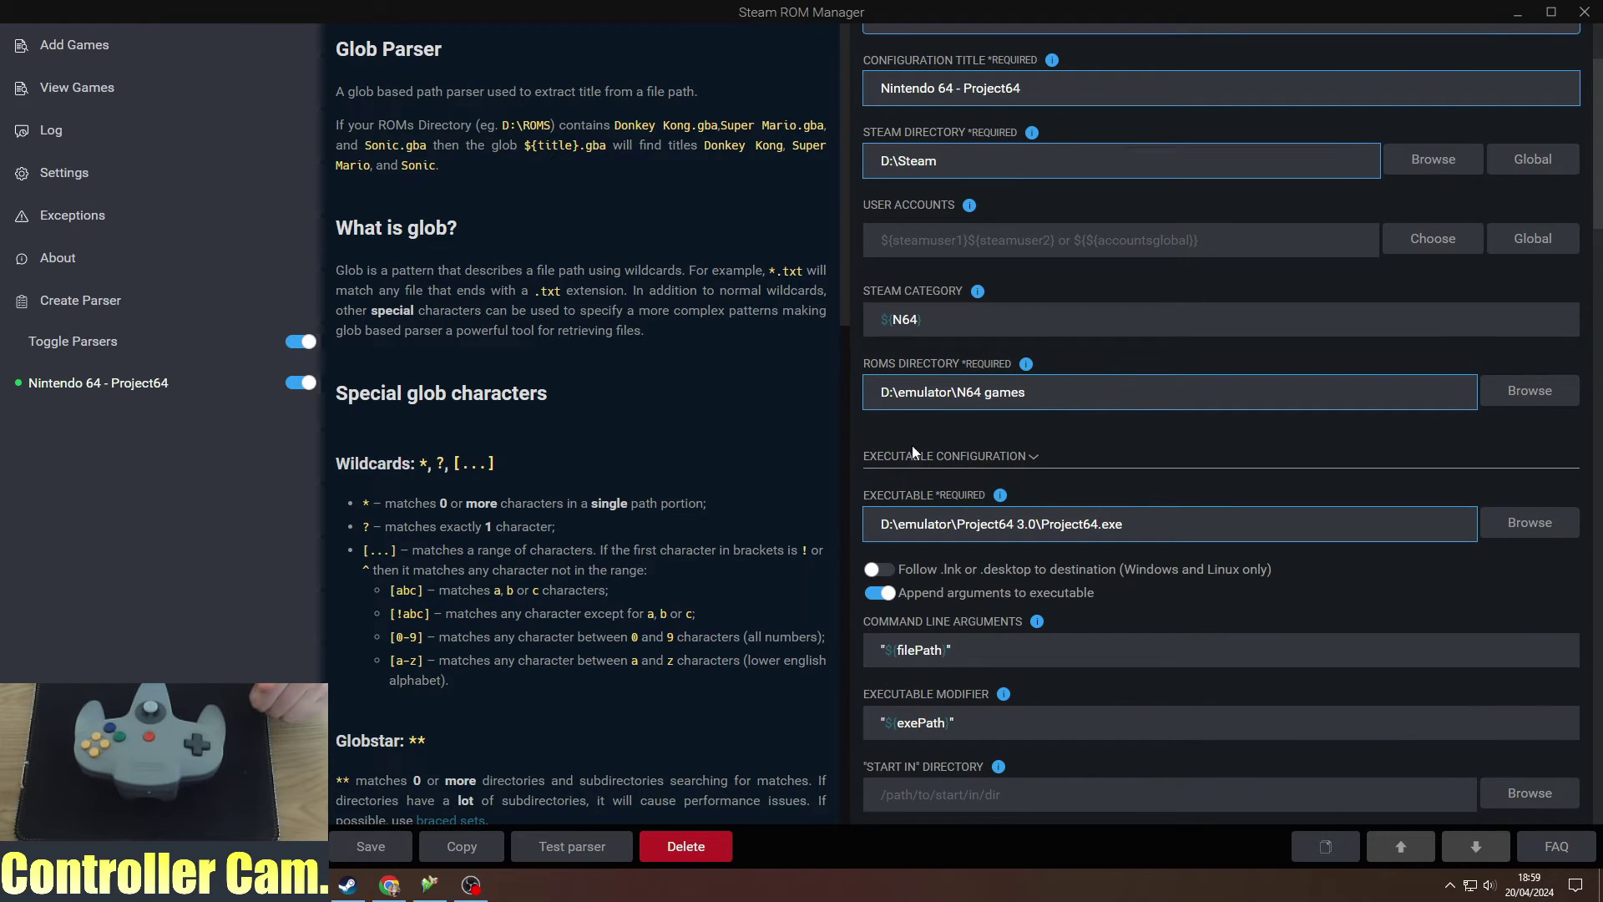
scroll(1078, 370, down, 1)
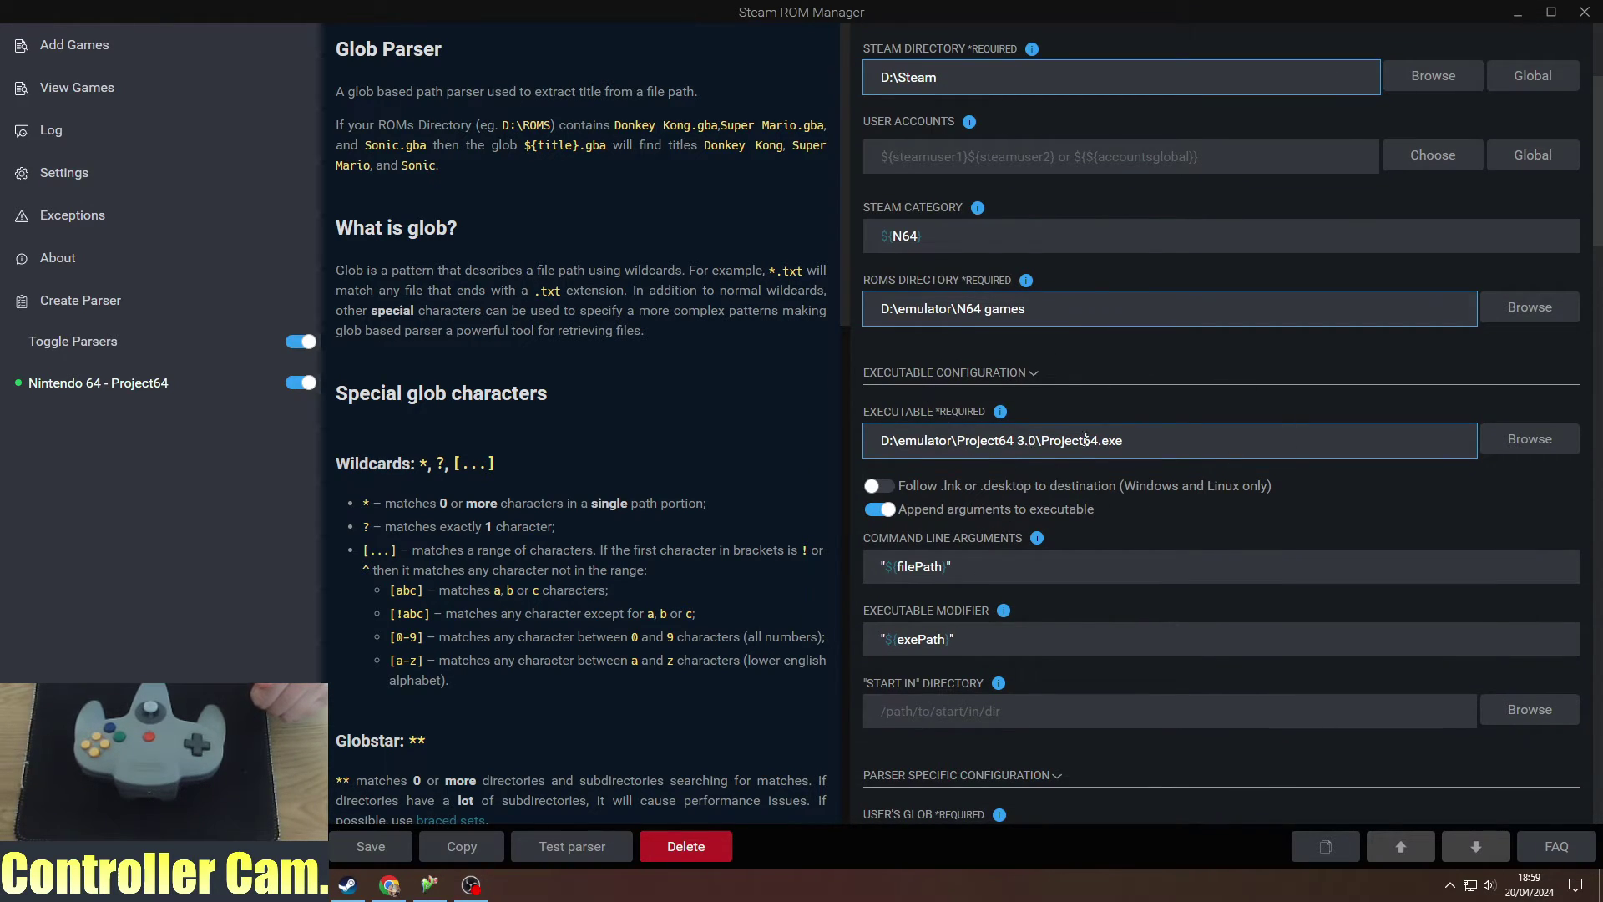
scroll(1114, 567, down, 12)
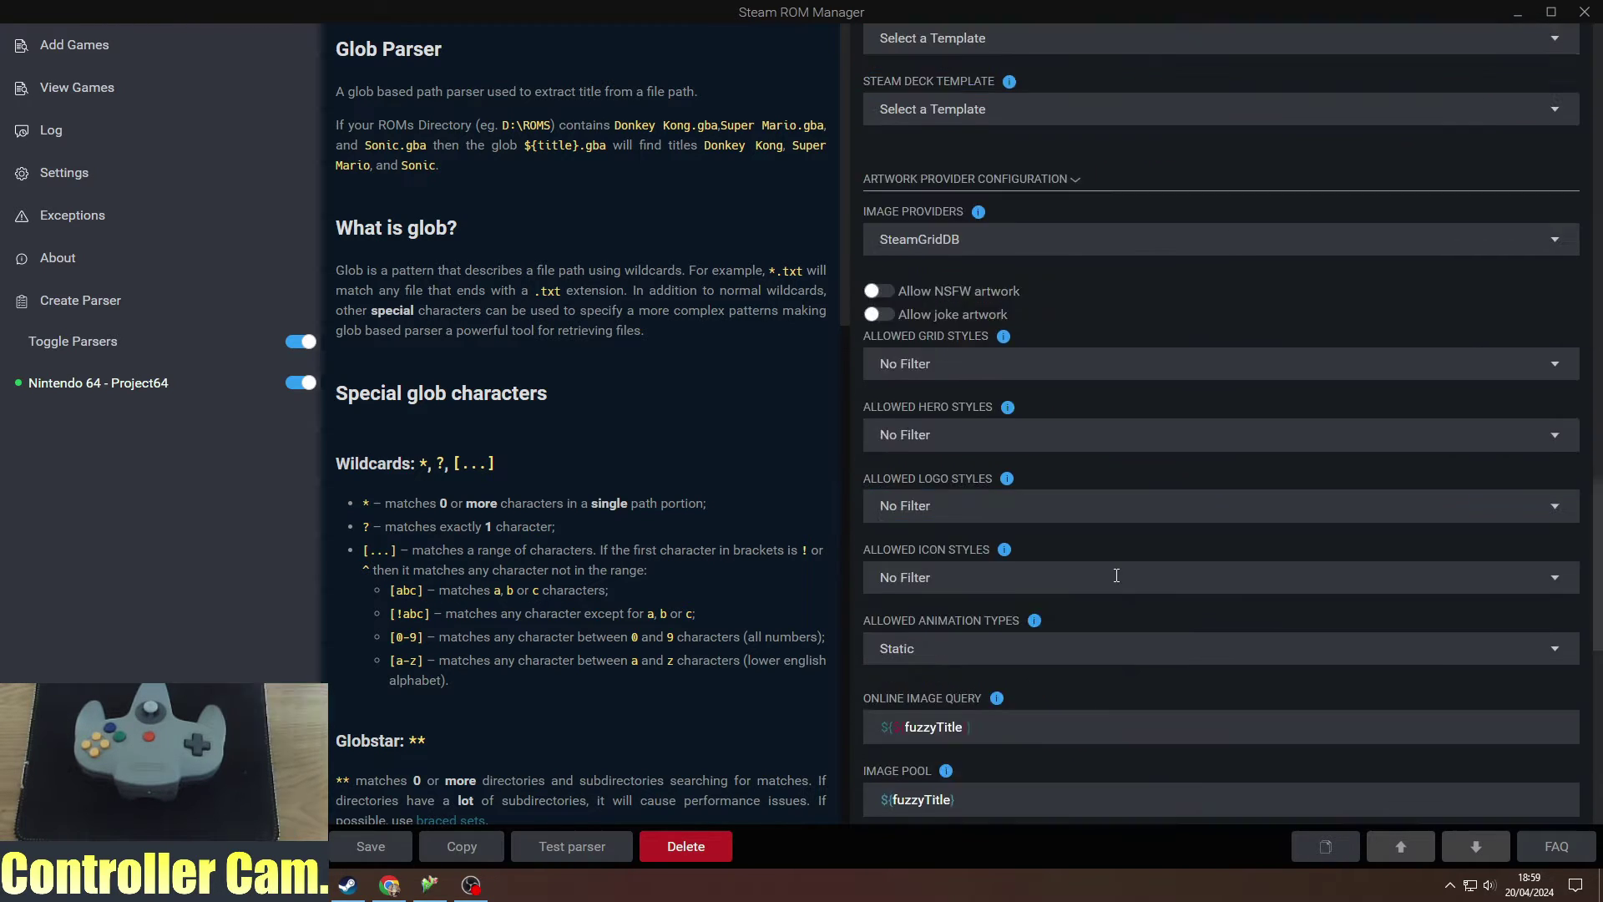
scroll(1116, 568, up, 9)
scroll(1117, 567, up, 7)
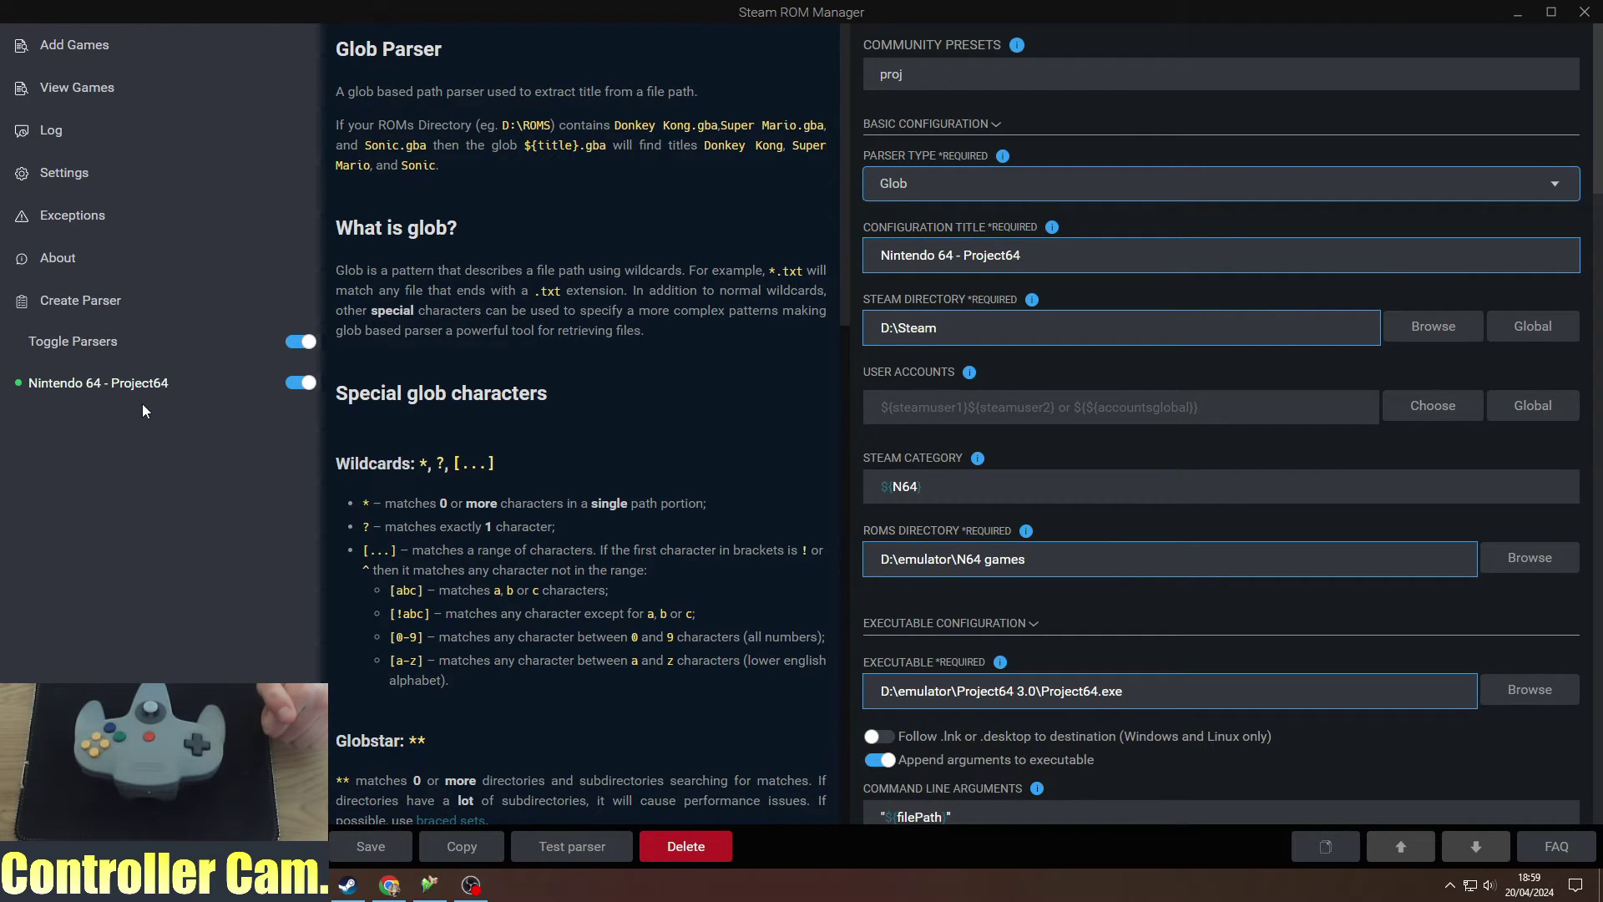
- Browse the alternative cover artwork for Banjo-Tooie among the games to add, and save the games to Steam
click(73, 48)
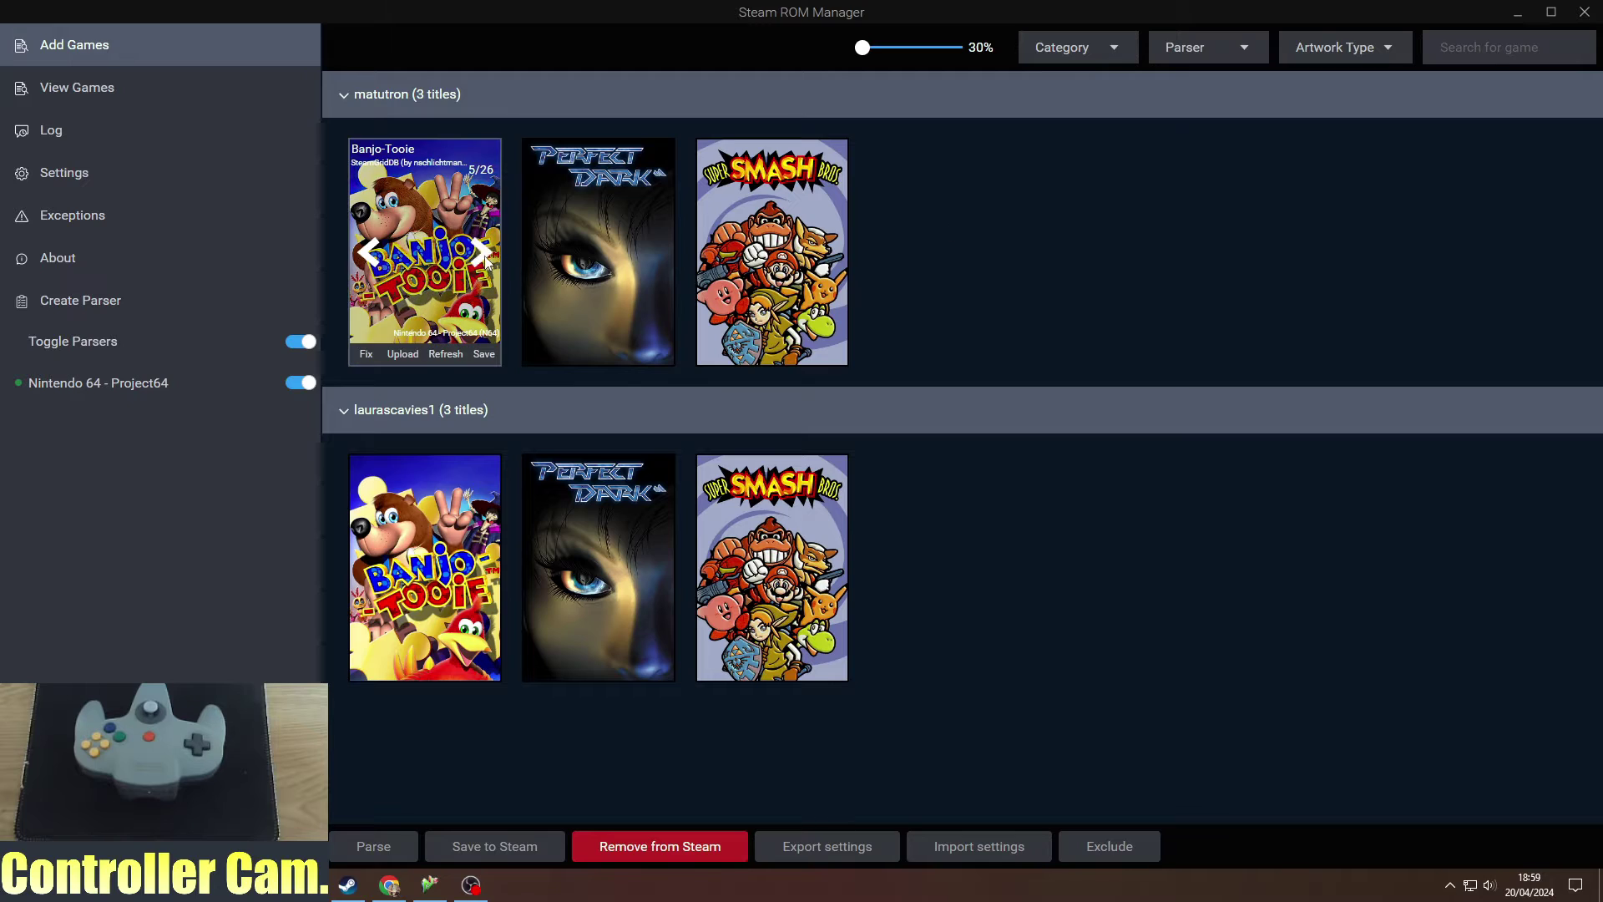
click(369, 255)
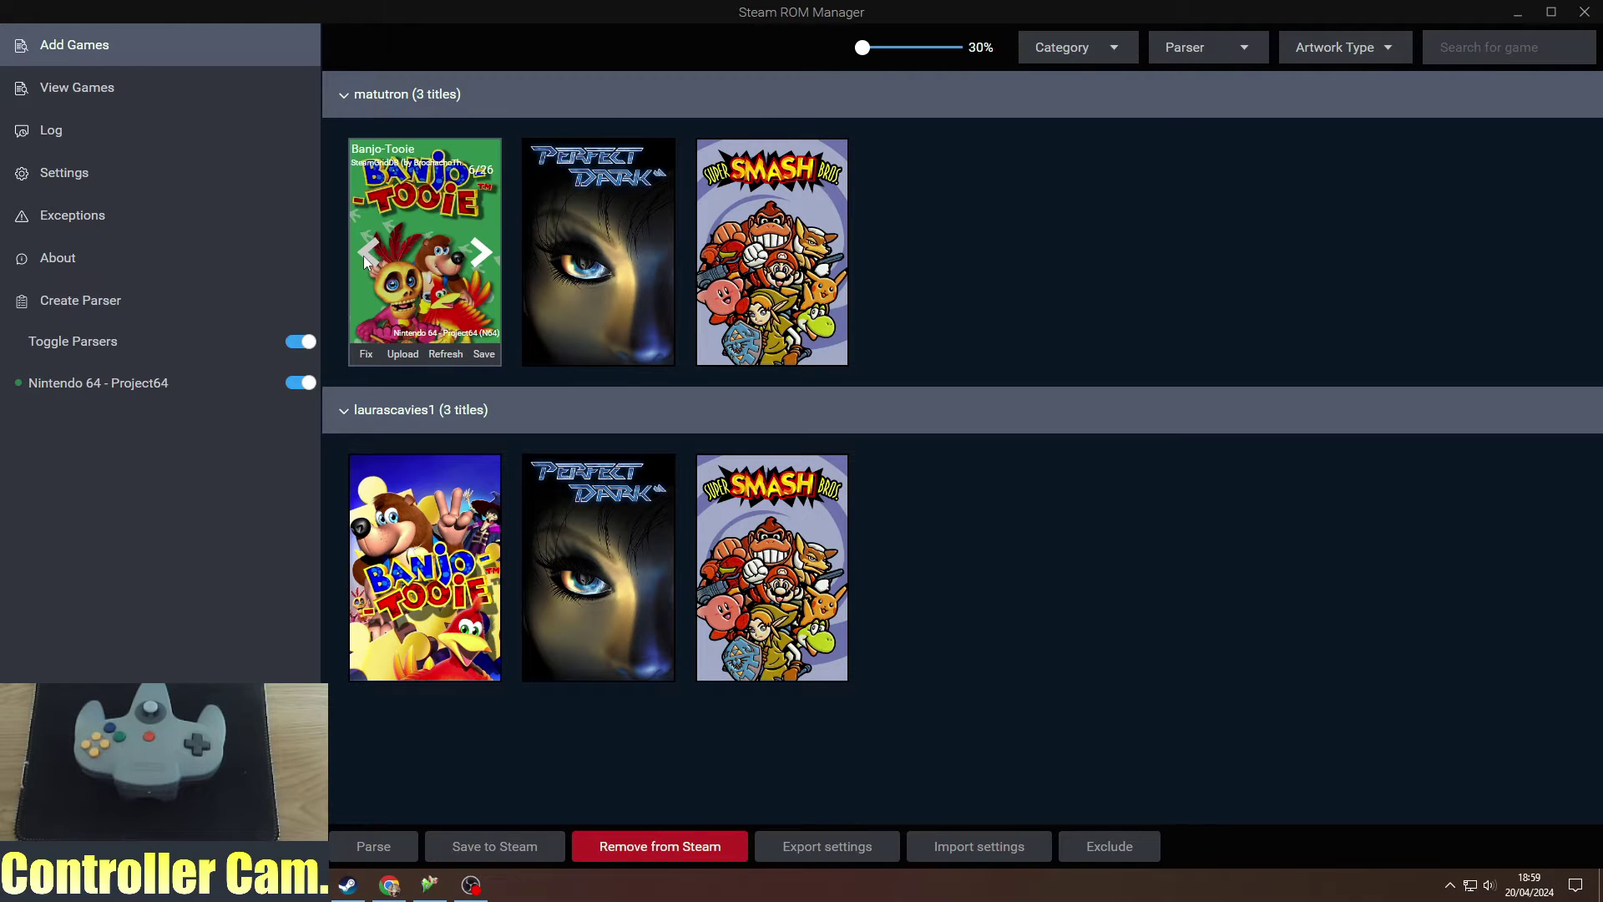
click(365, 256)
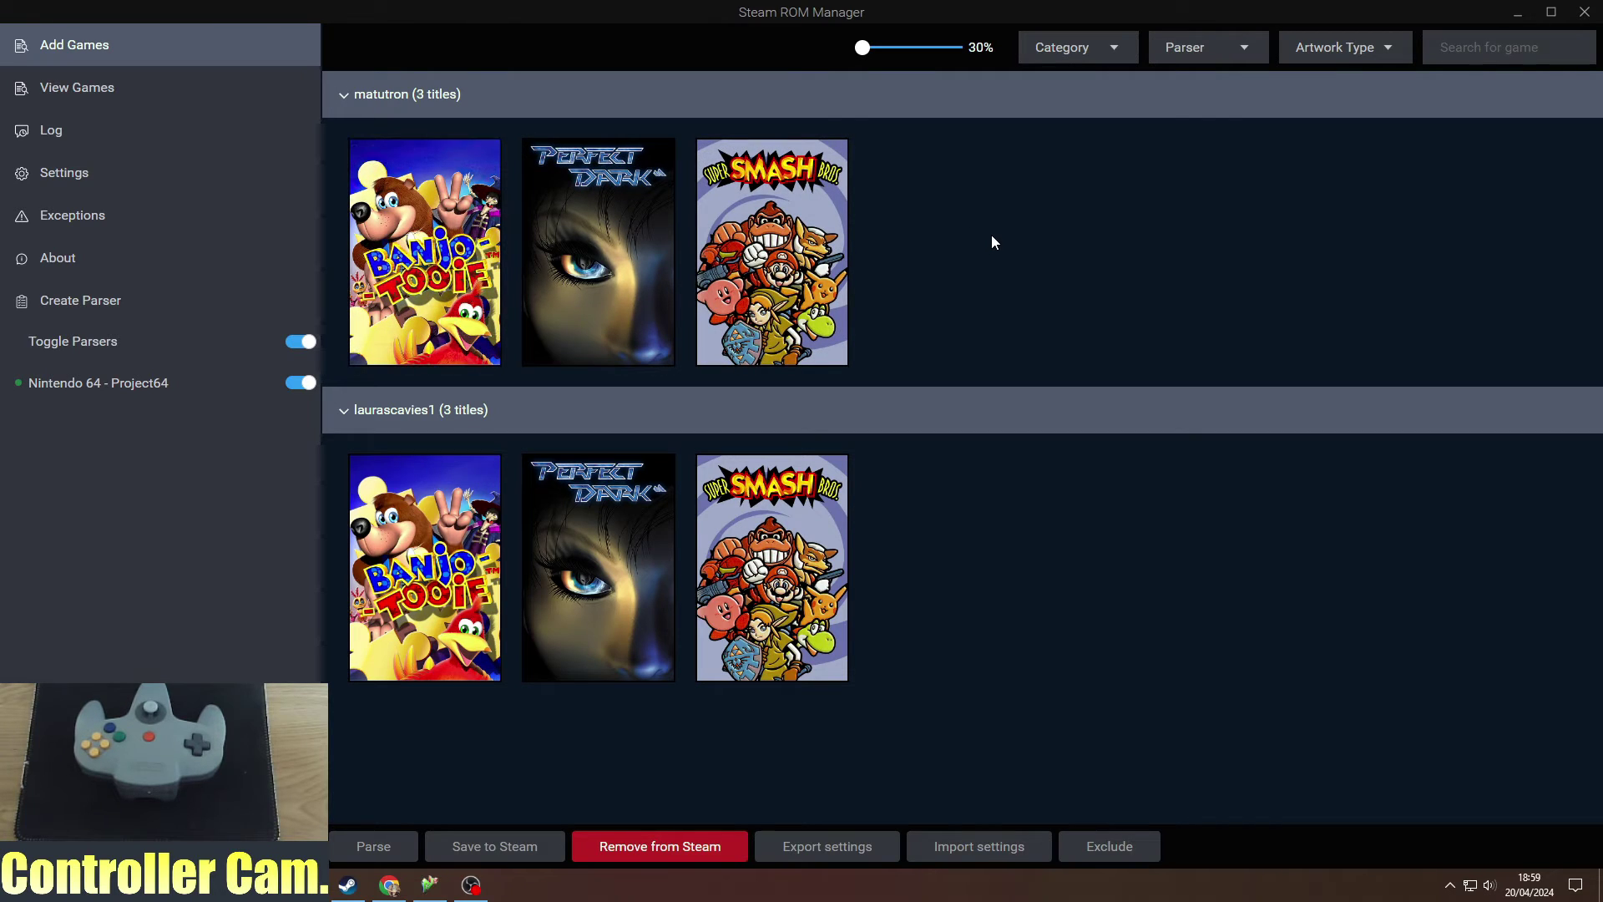
click(477, 851)
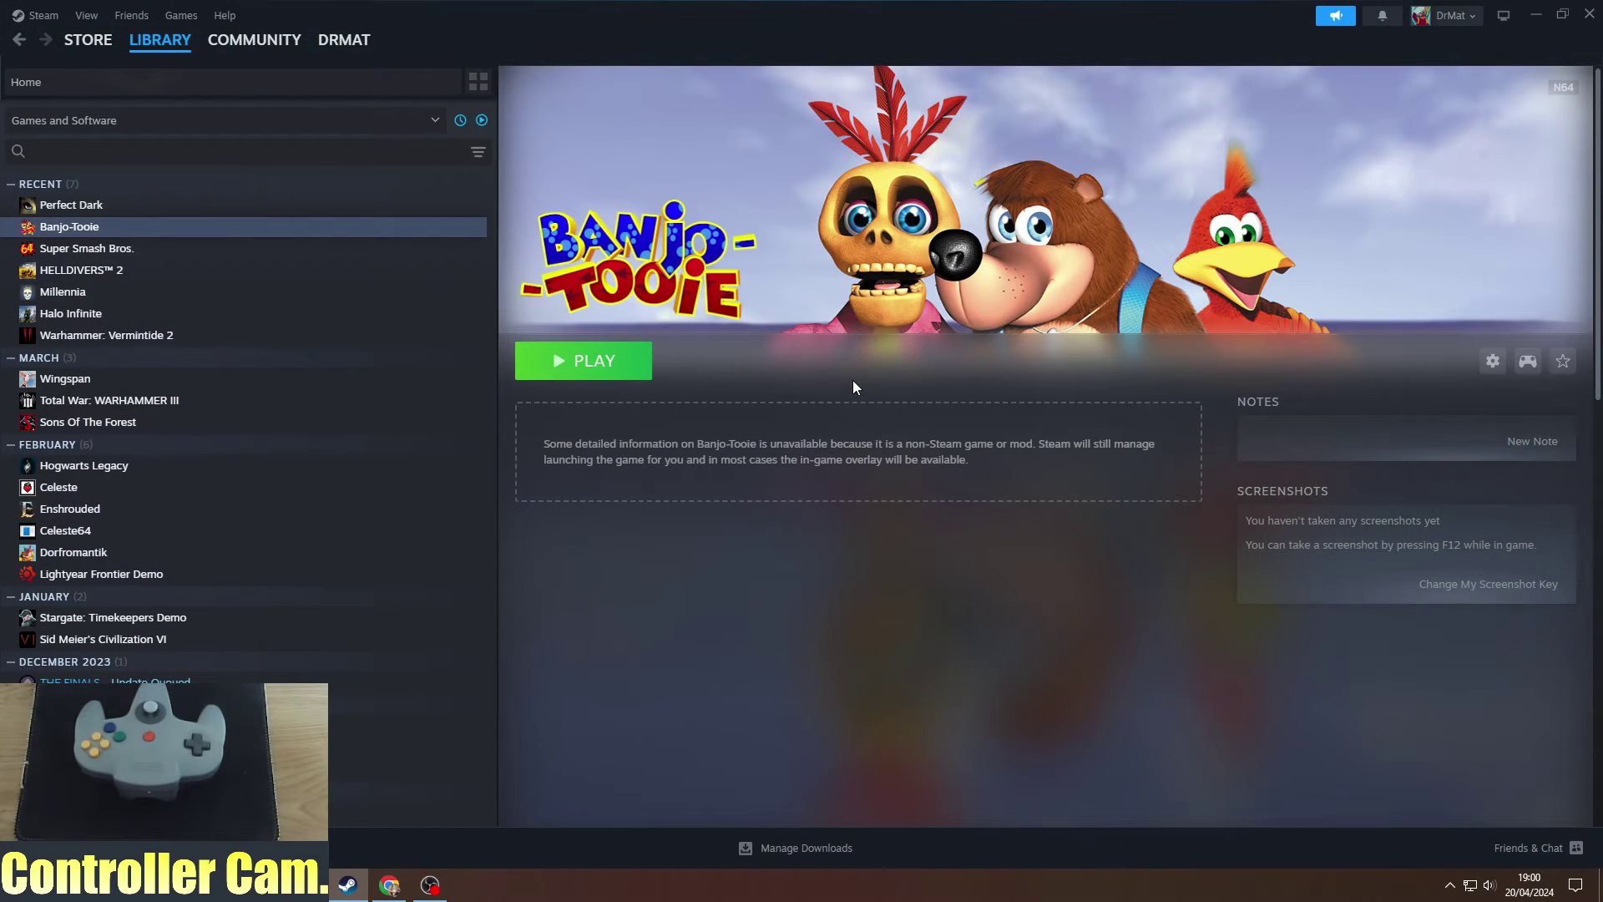
- In the Steam library, view the pages of the added N64 games Super Smash Bros., Banjo-Tooie and Perfect Dark
click(77, 250)
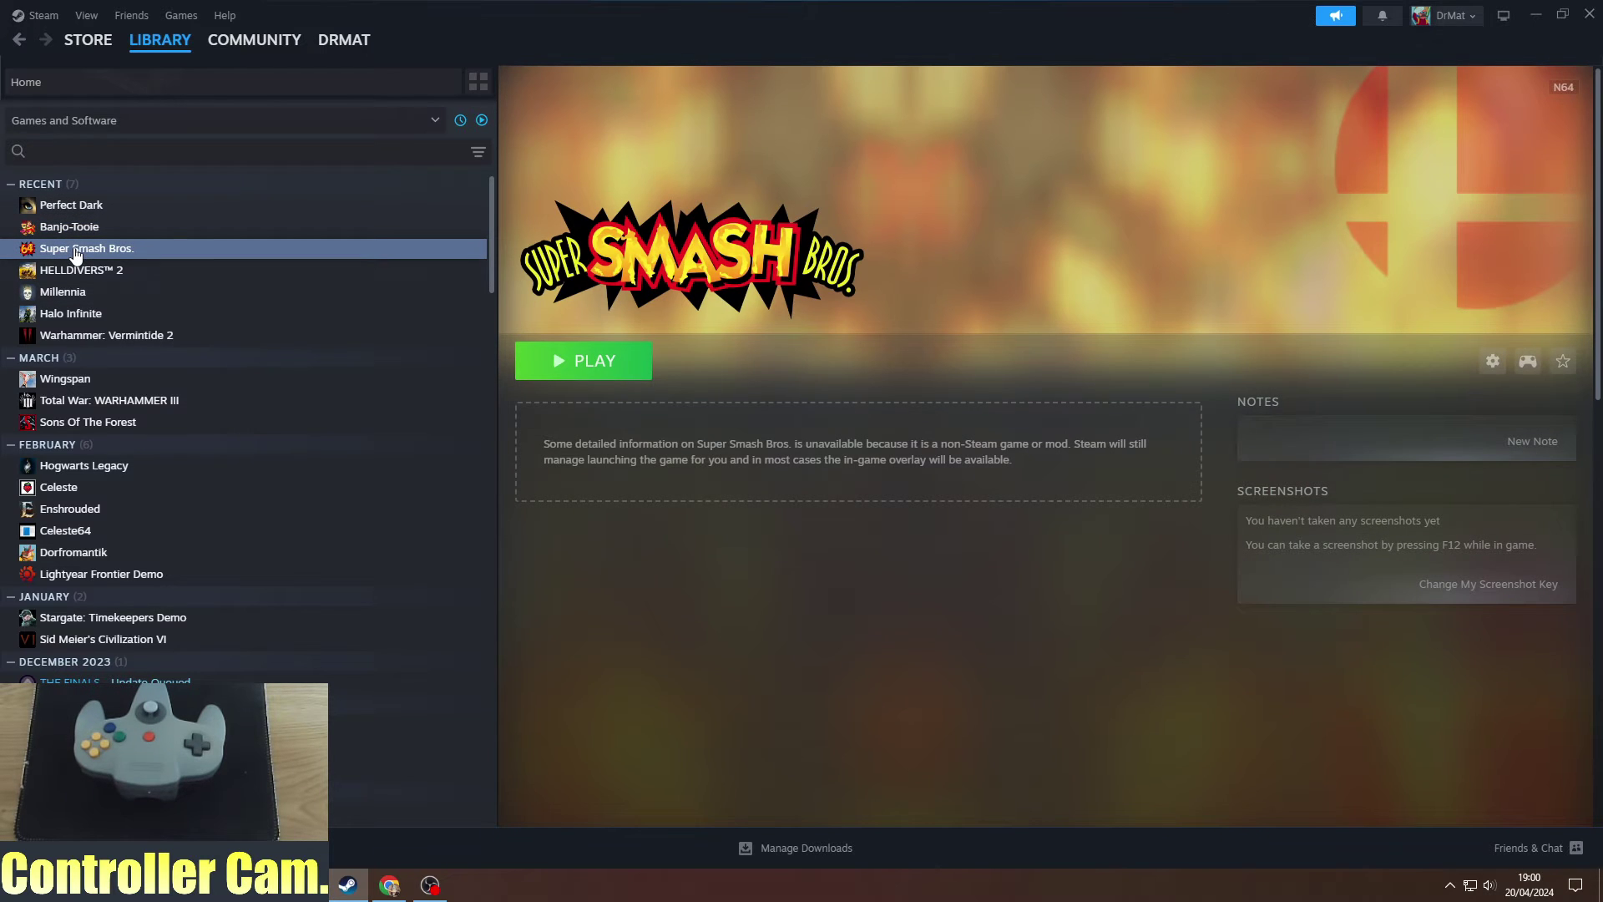
key(Up)
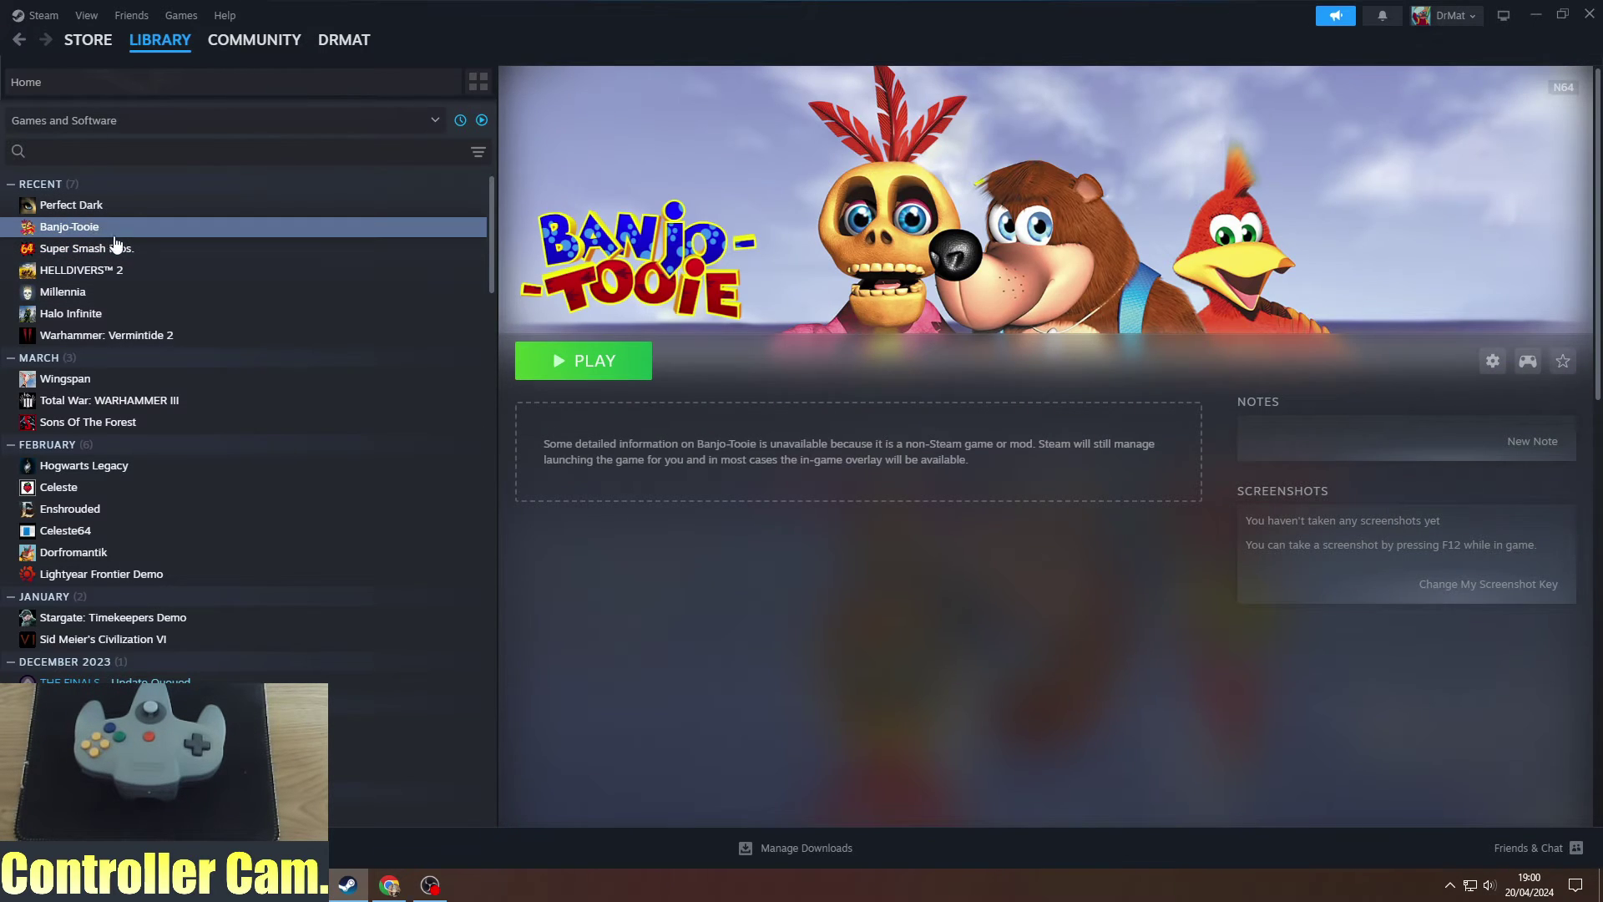
click(114, 248)
click(113, 207)
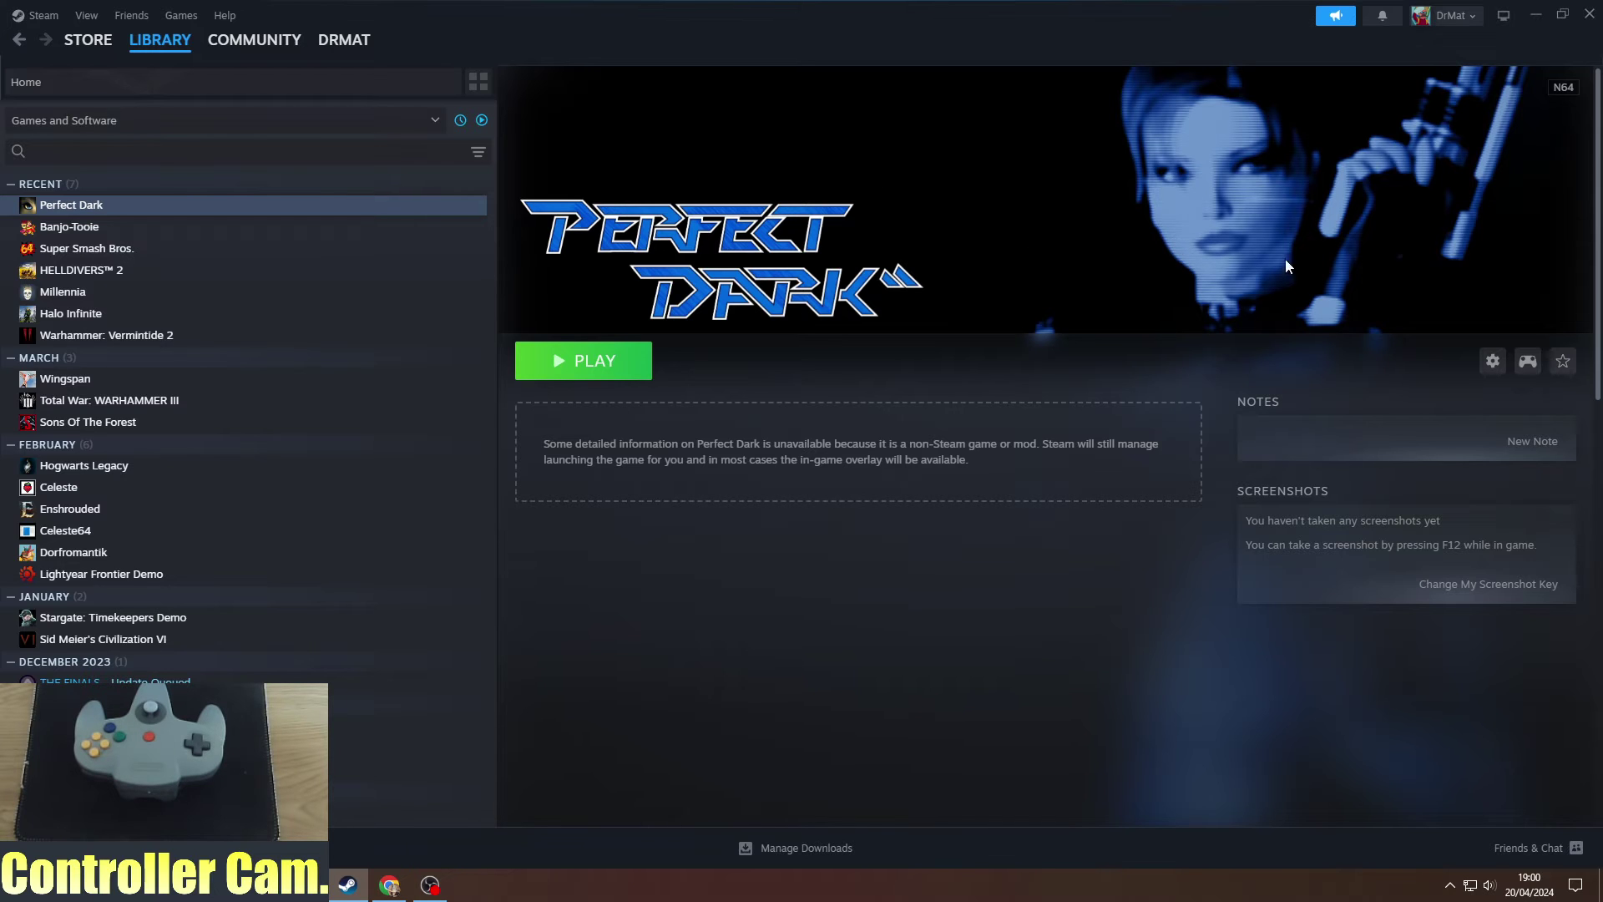
click(154, 253)
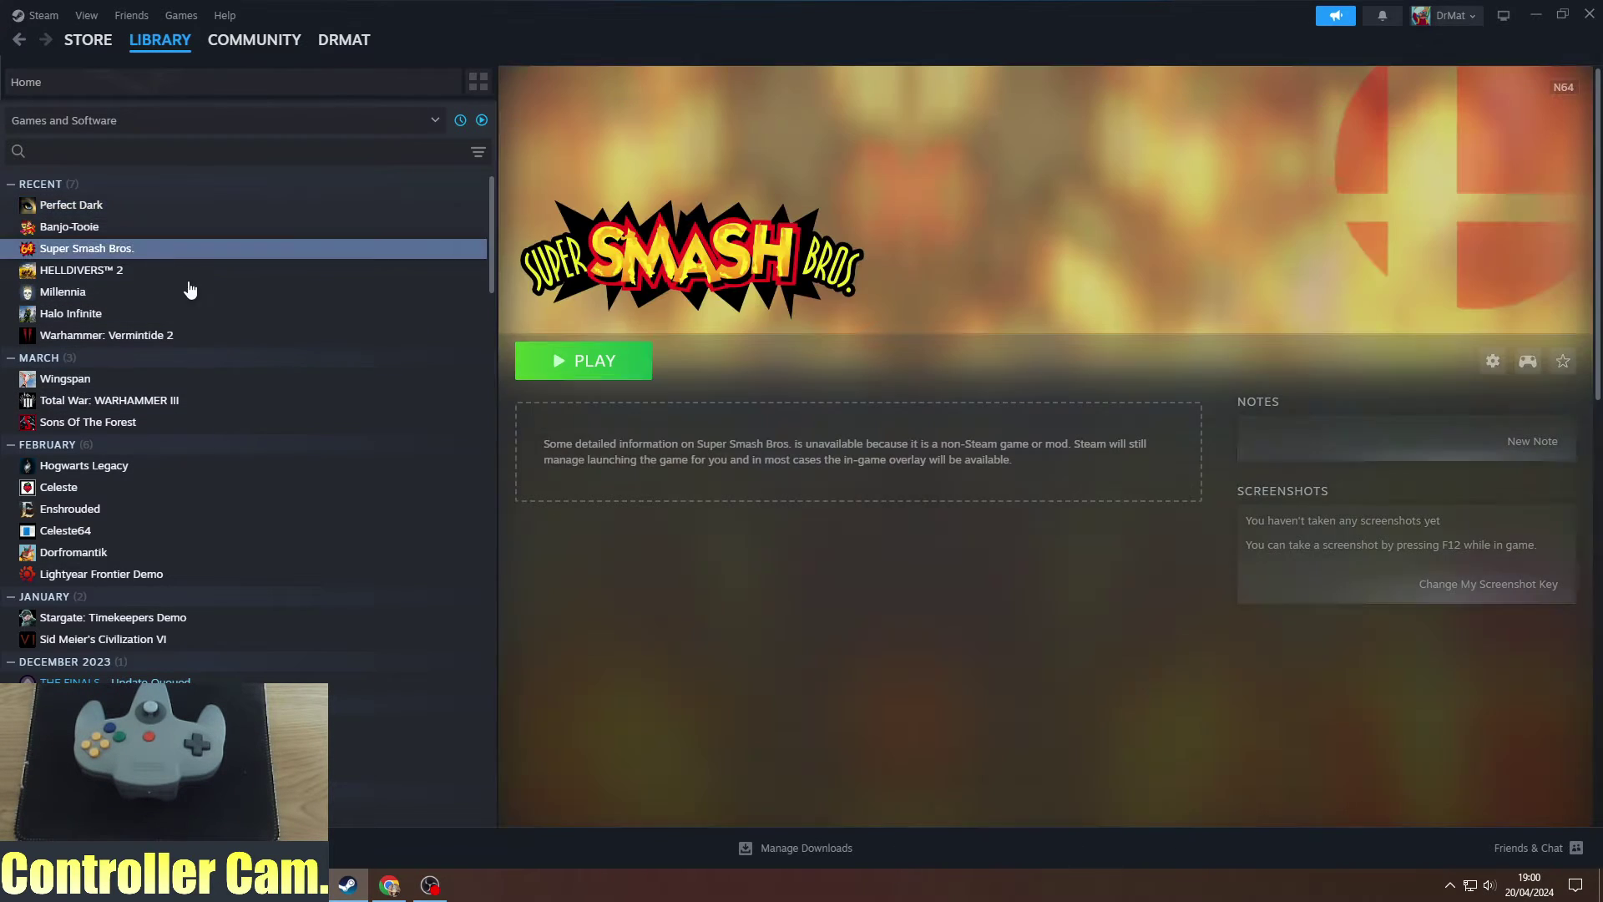
click(121, 225)
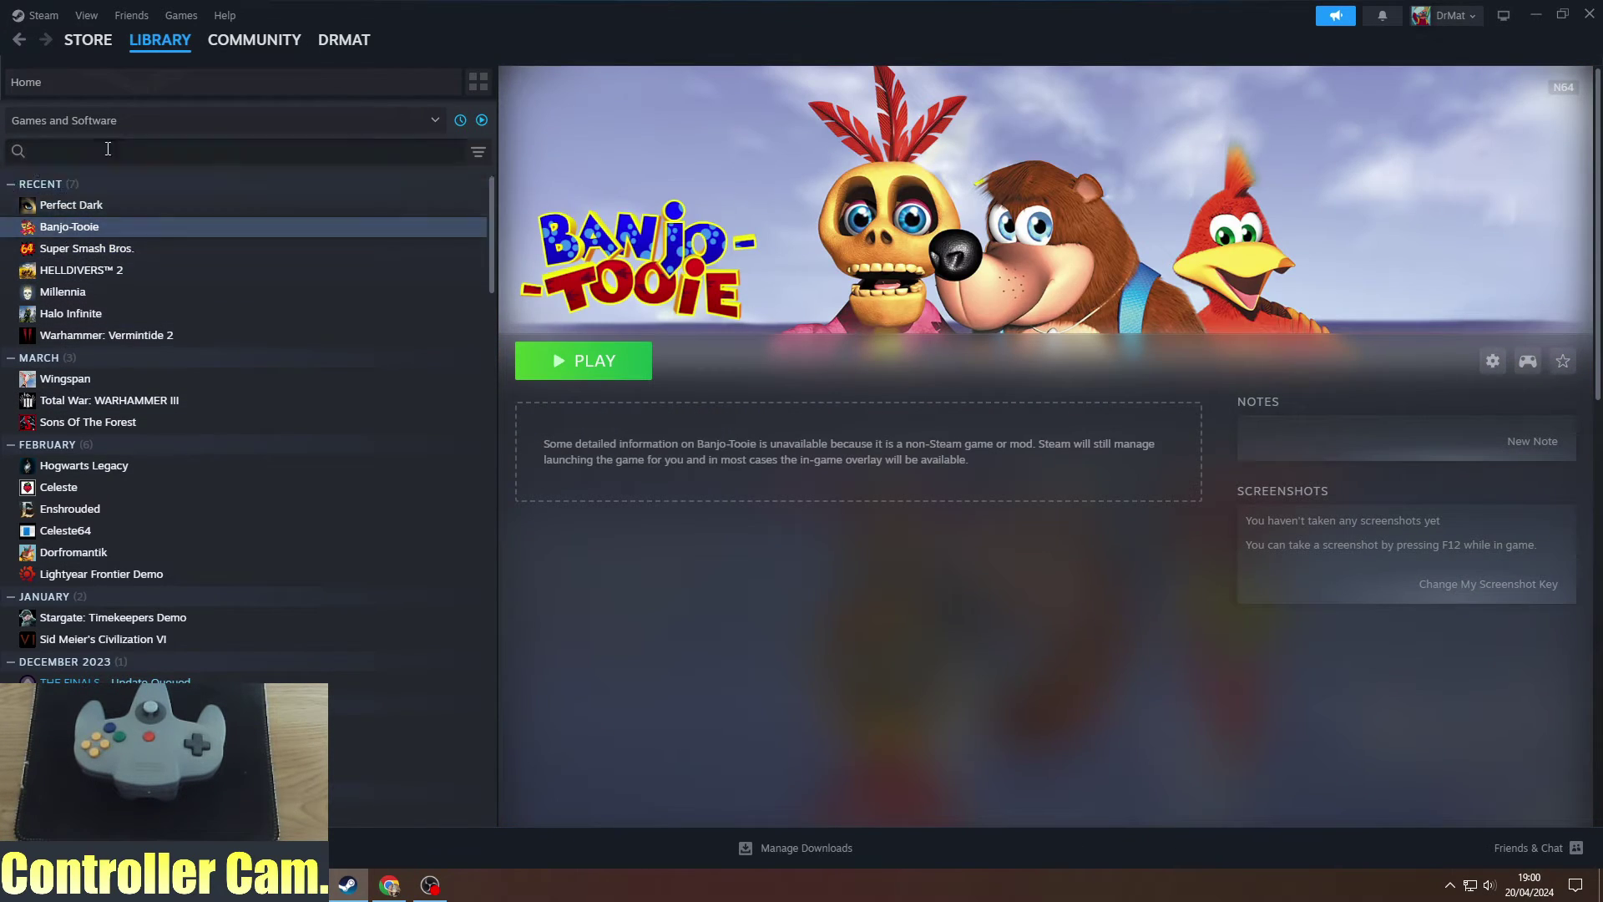
click(83, 251)
click(92, 223)
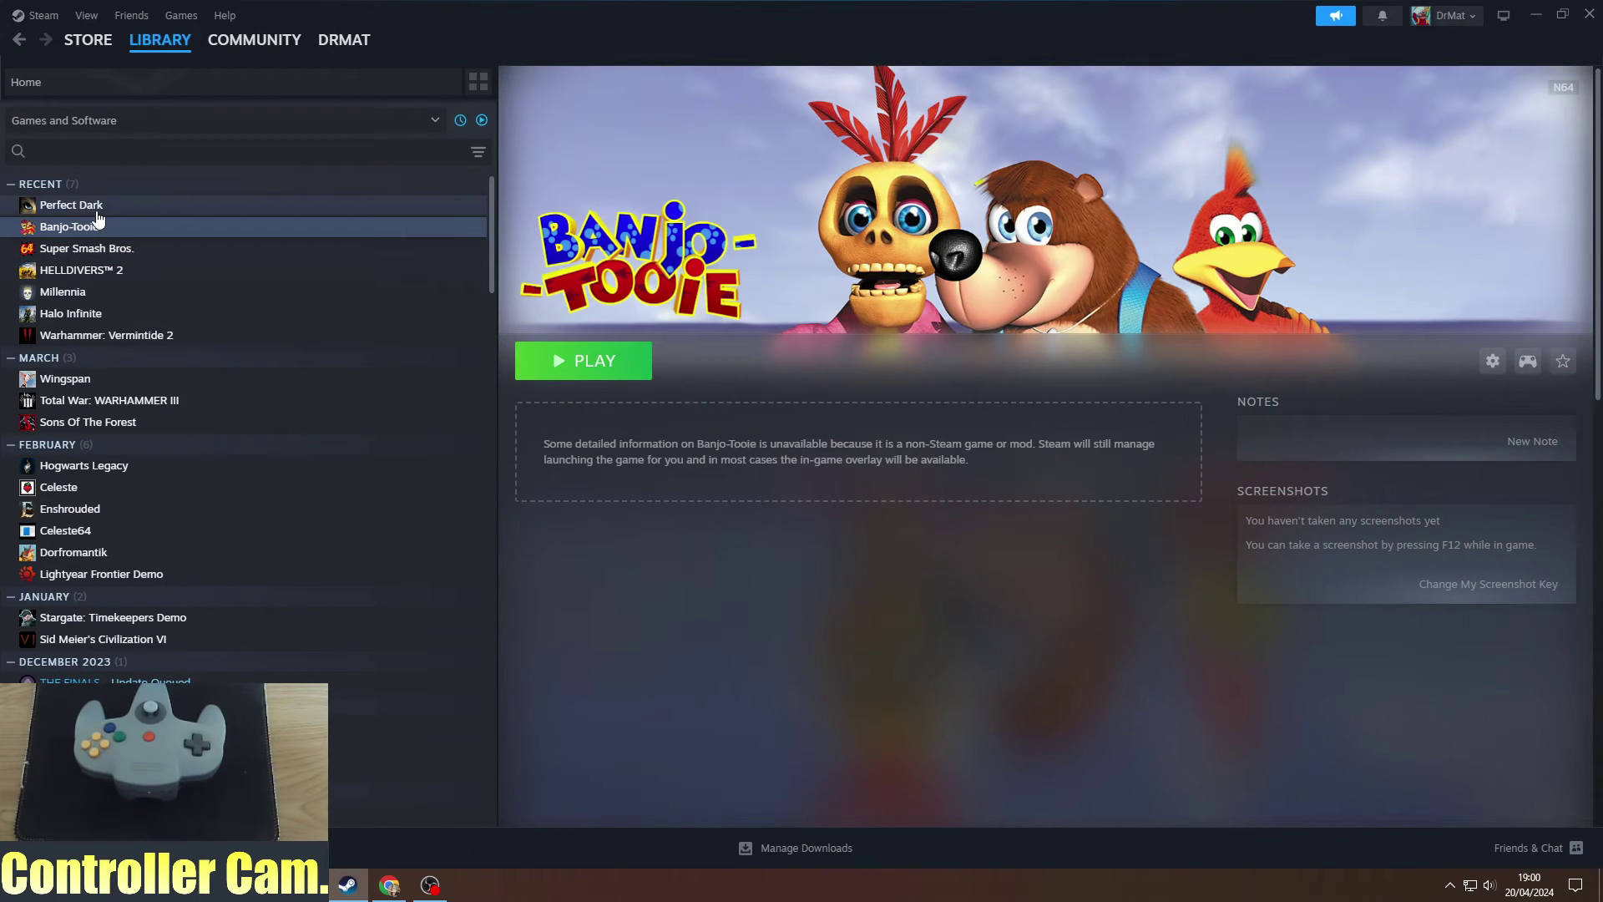
click(97, 212)
- Switch Steam to Big Picture mode and open the layout list in the controller settings of Super Smash Bros
click(1504, 18)
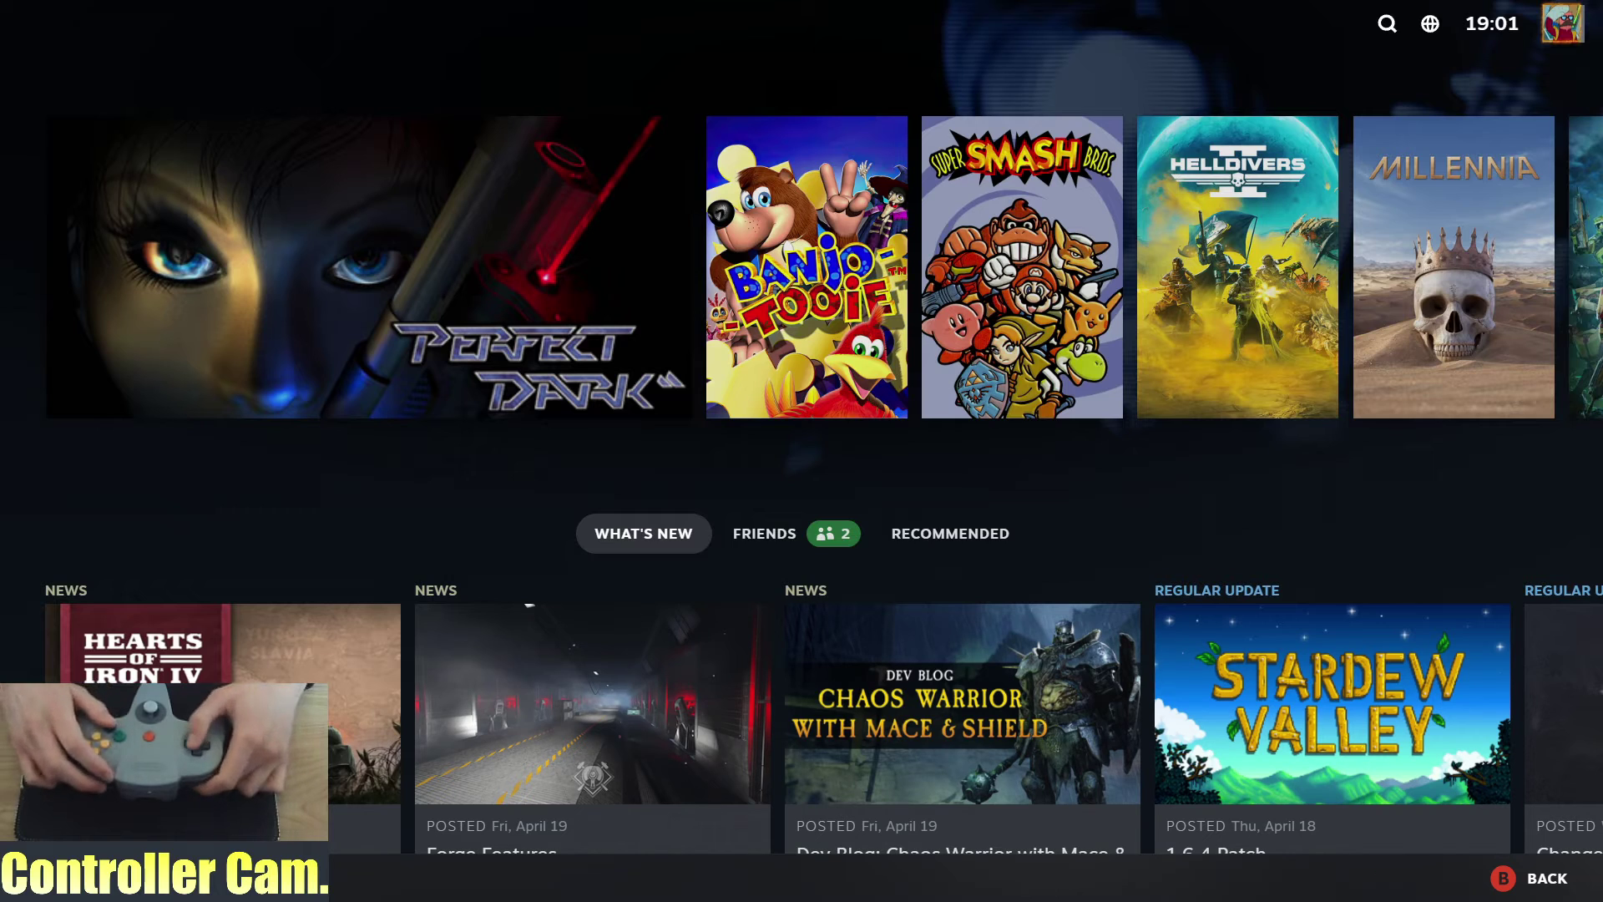
key(Right)
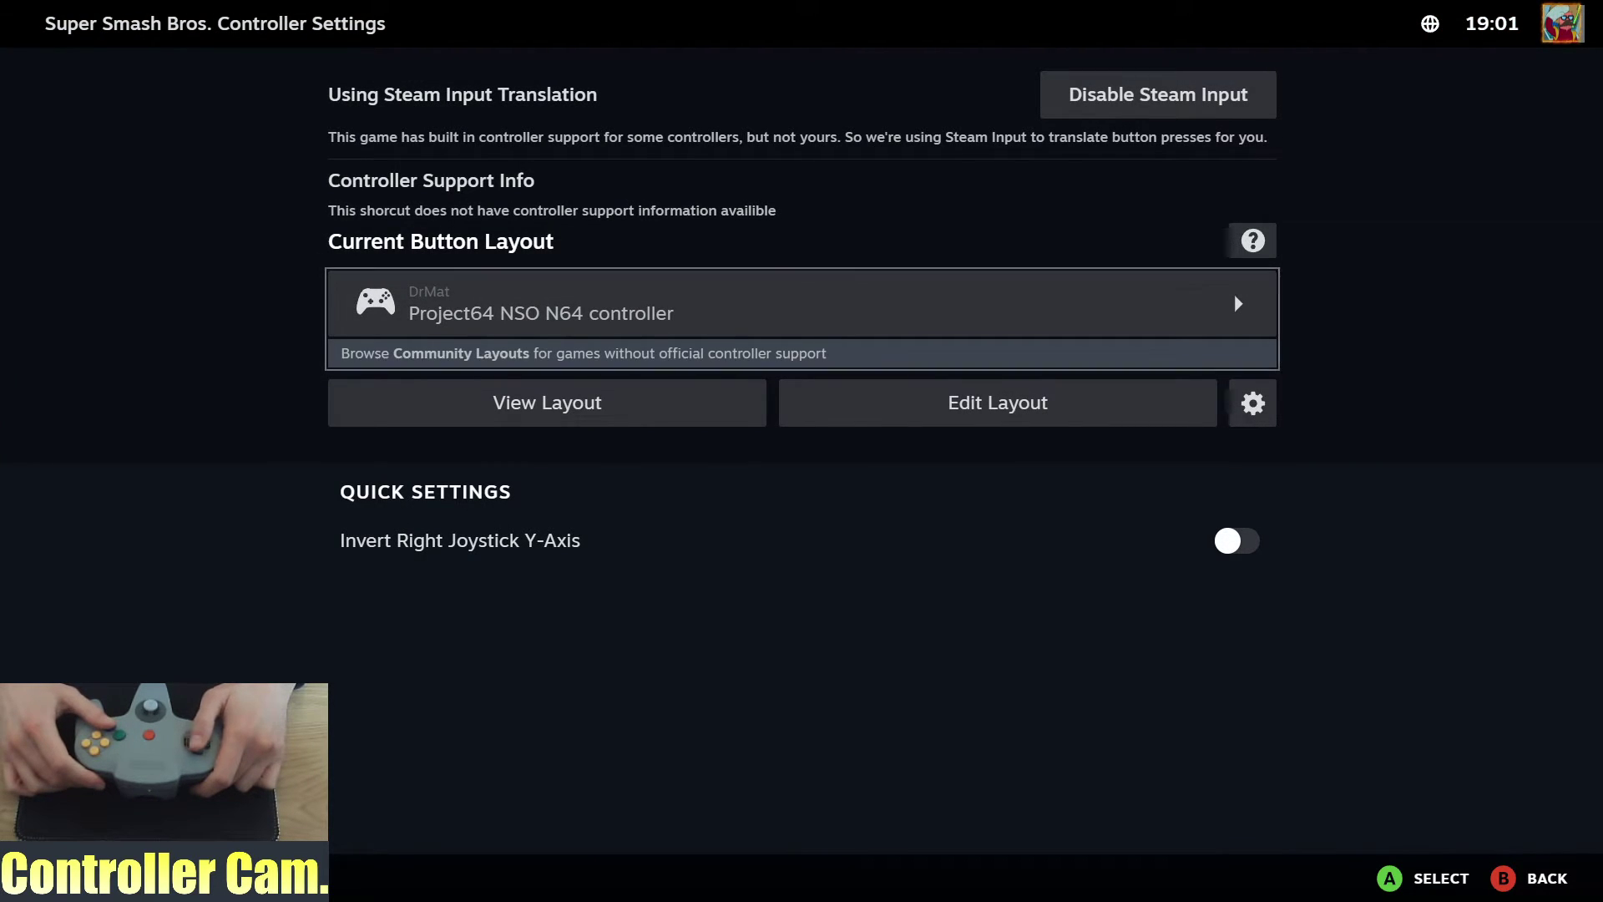
key(Return)
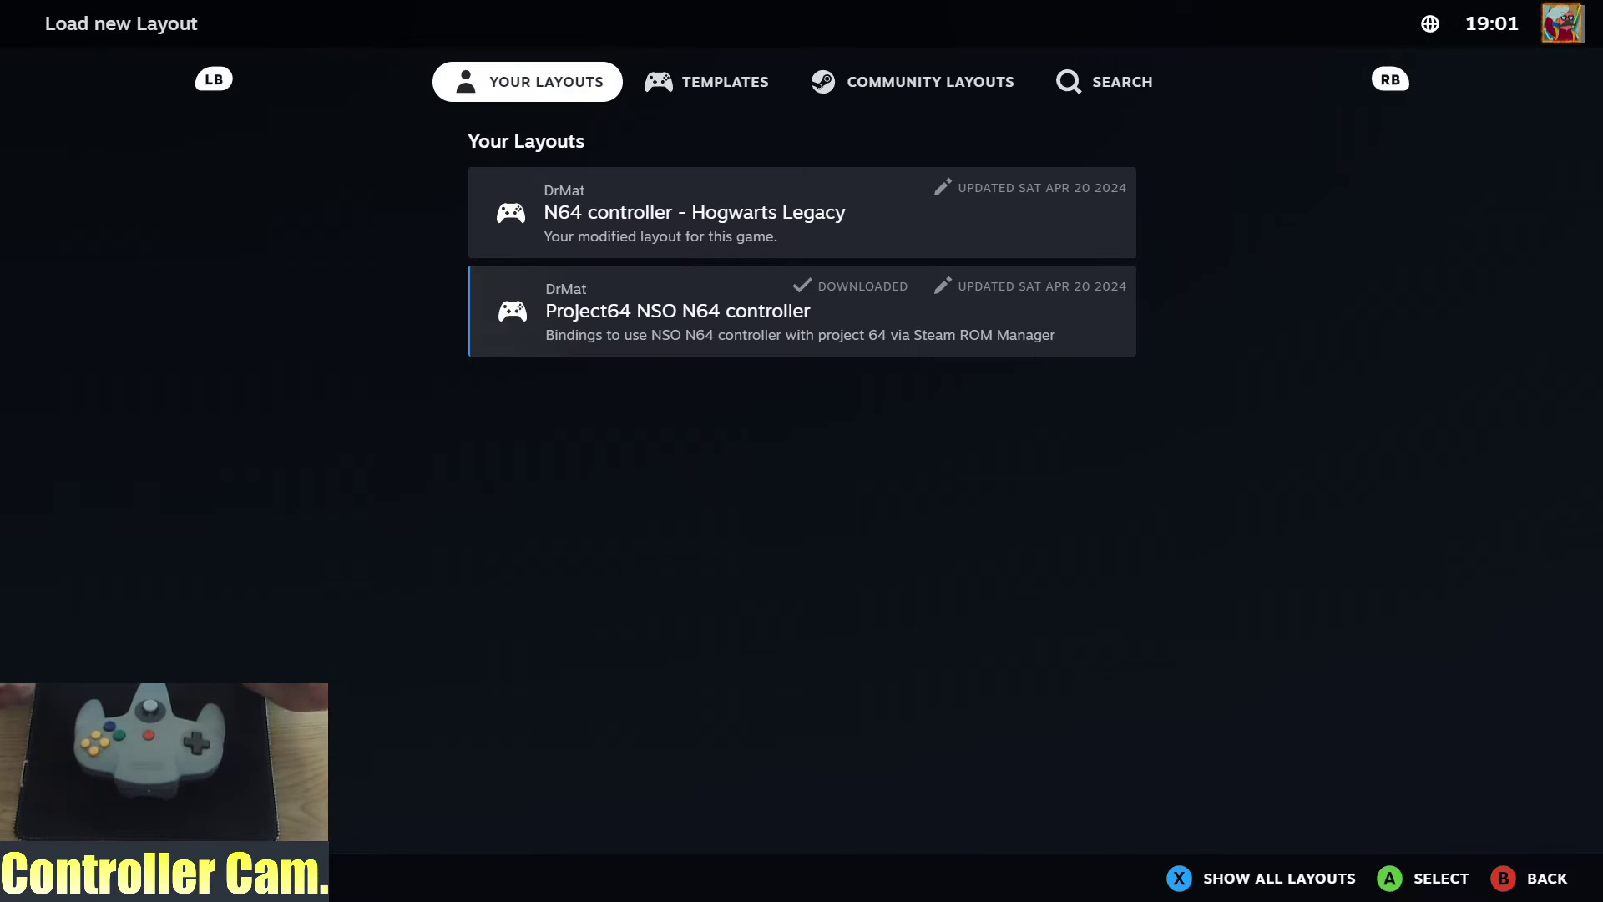
- Browse the controller layout templates available for Super Smash Bros., including the user-created Project64 ones
key(Page_Down)
key(Page_Down)
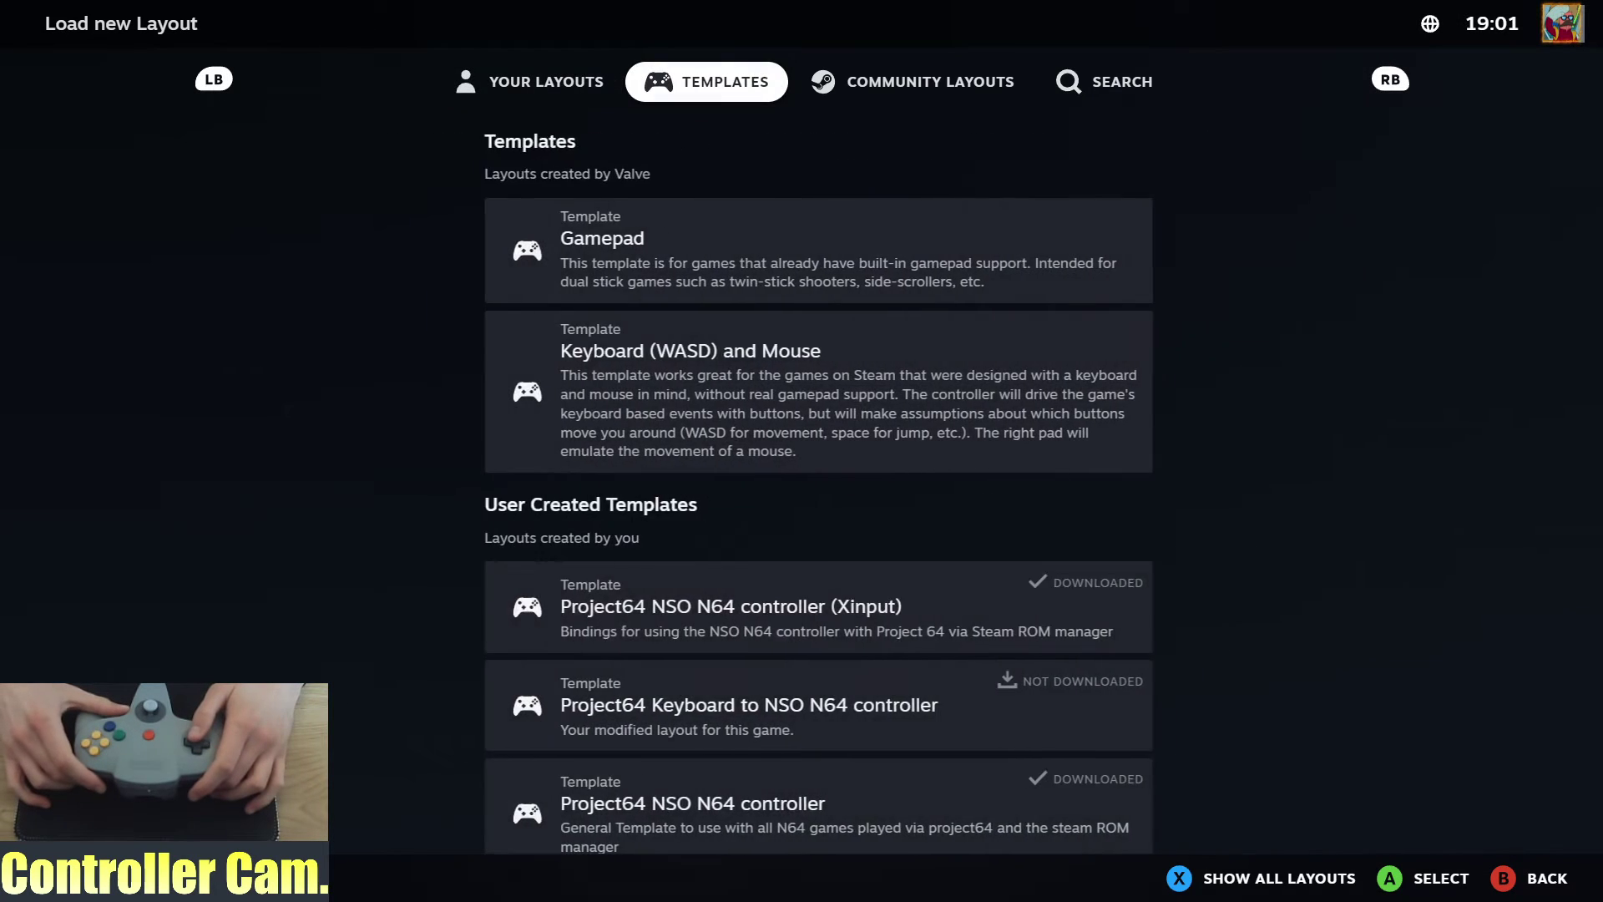
key(Down)
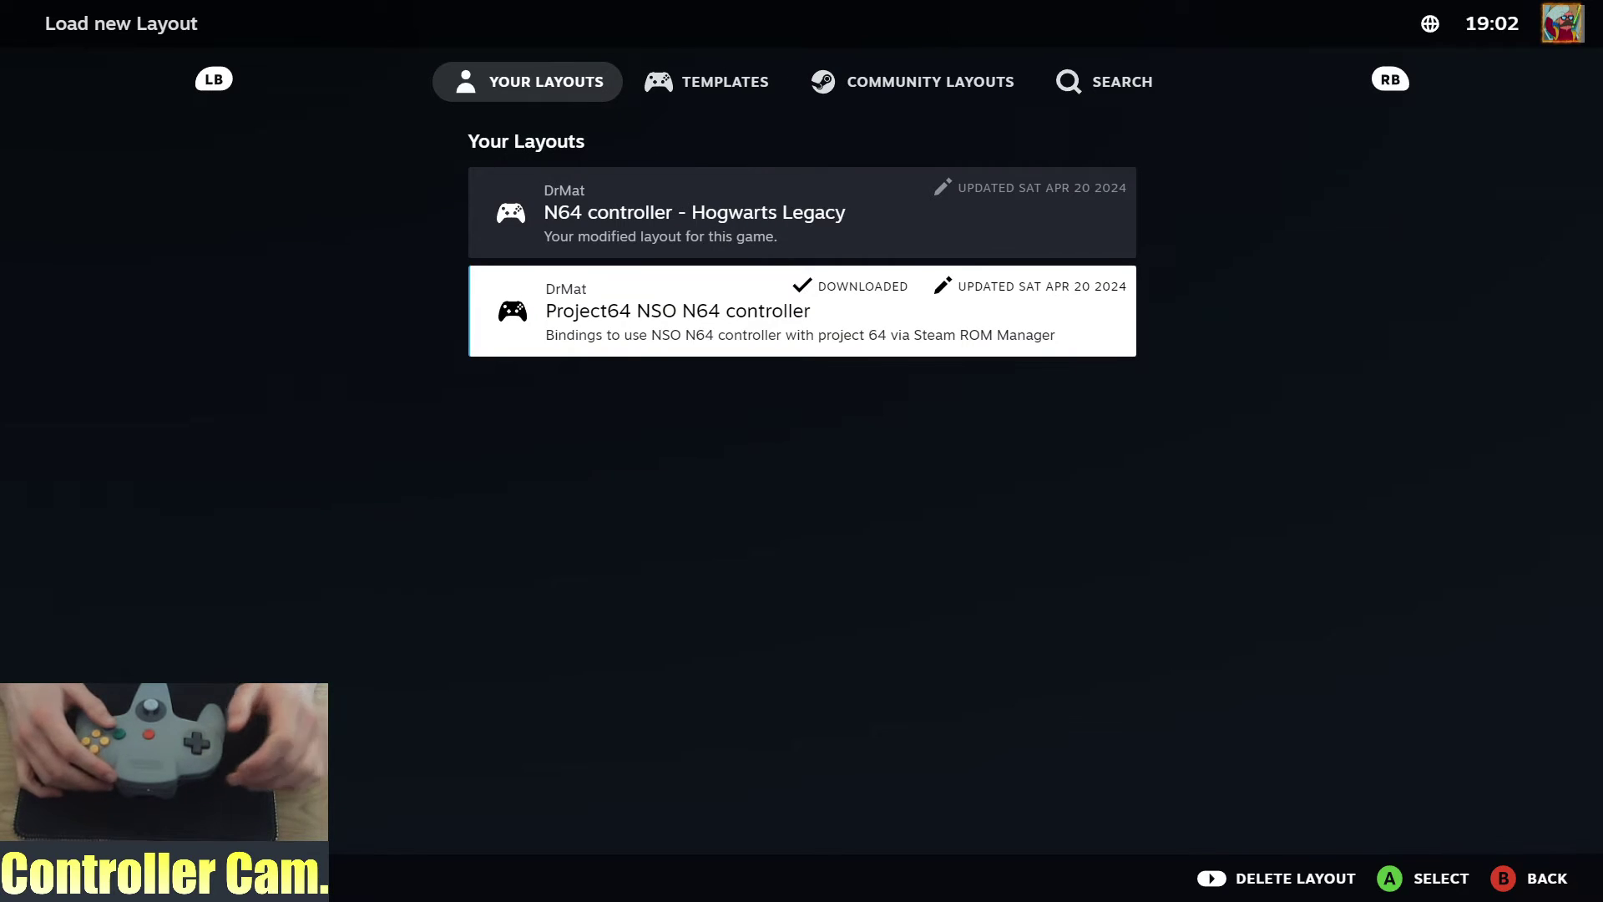
- Choose the Project64 NSO N64 controller layout, review its button bindings, and return to the Super Smash Bros. page
key(Return)
key(Down)
key(Return)
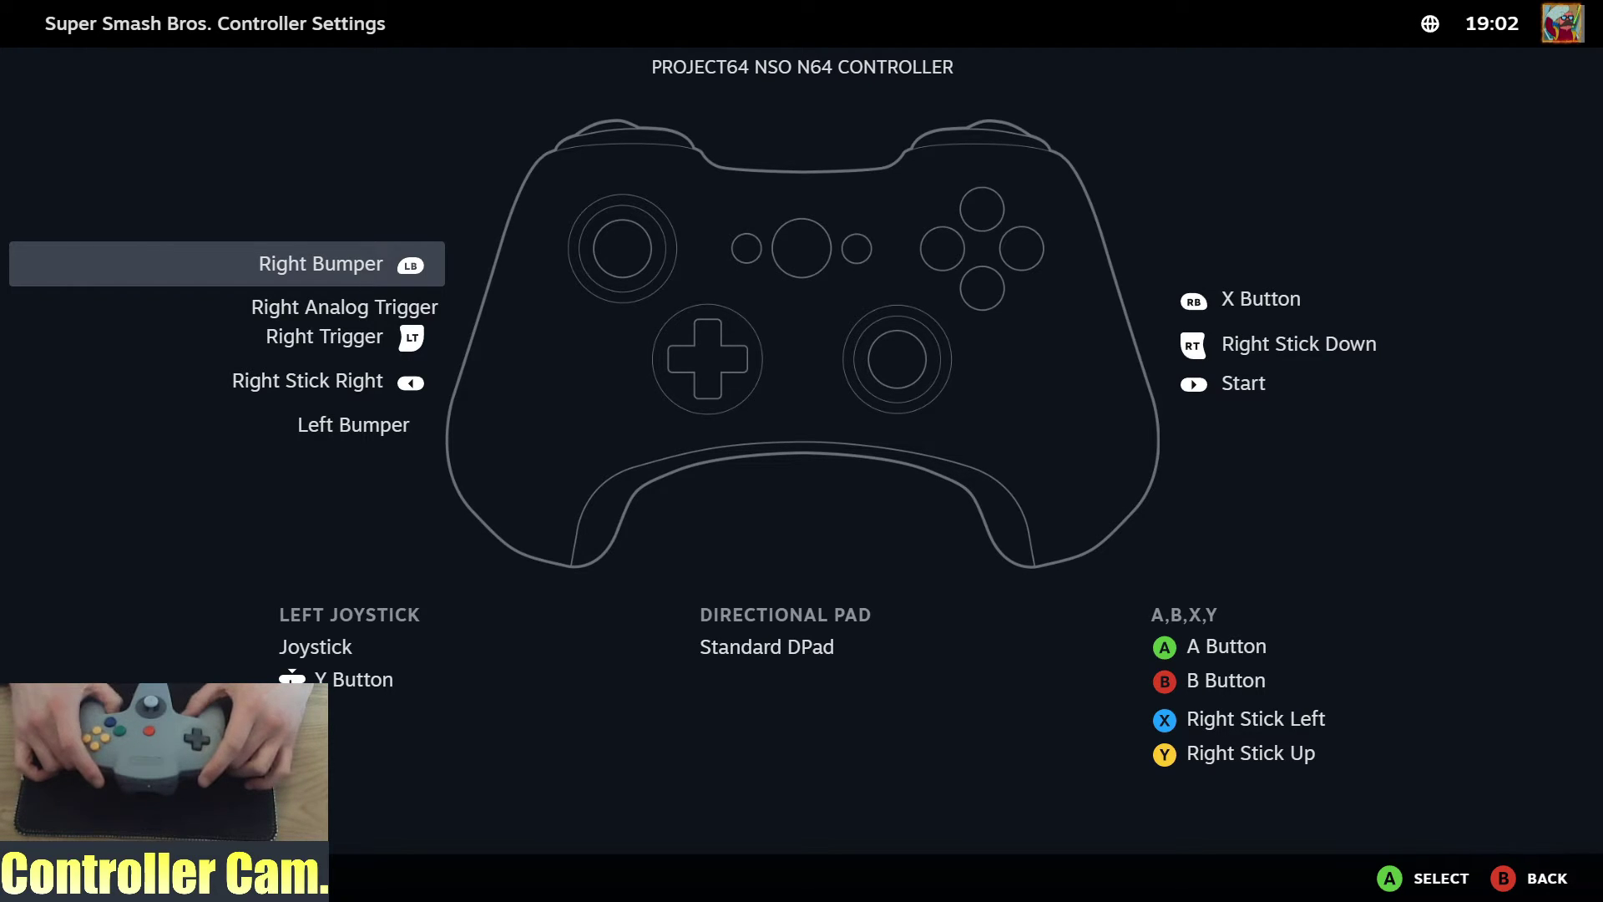
key(Down)
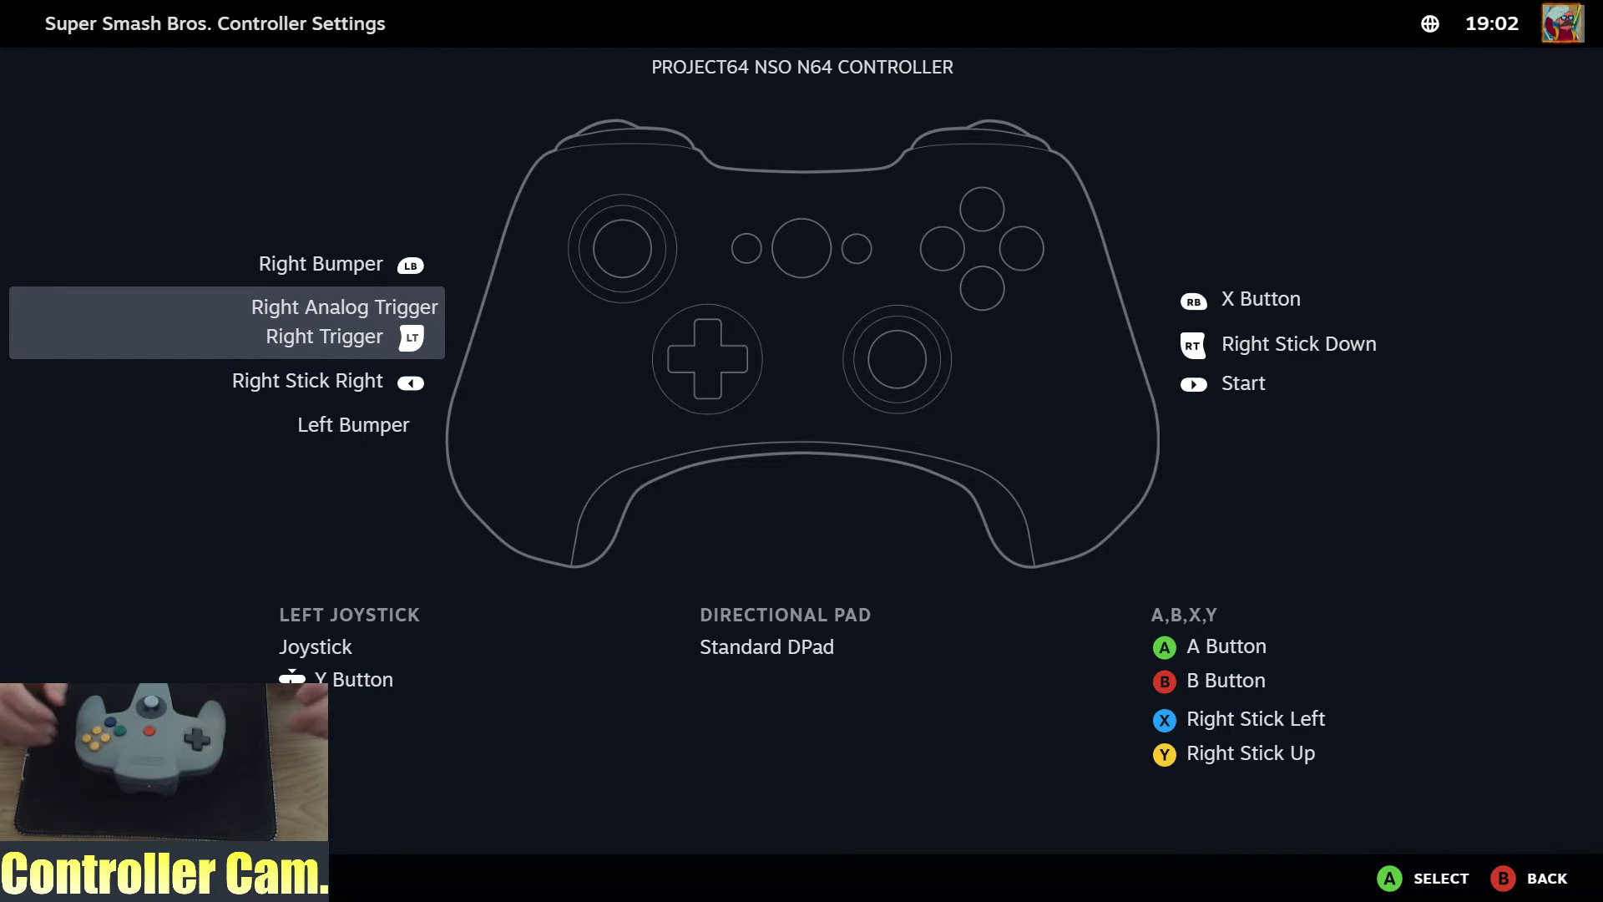
key(Escape)
key(Escape)
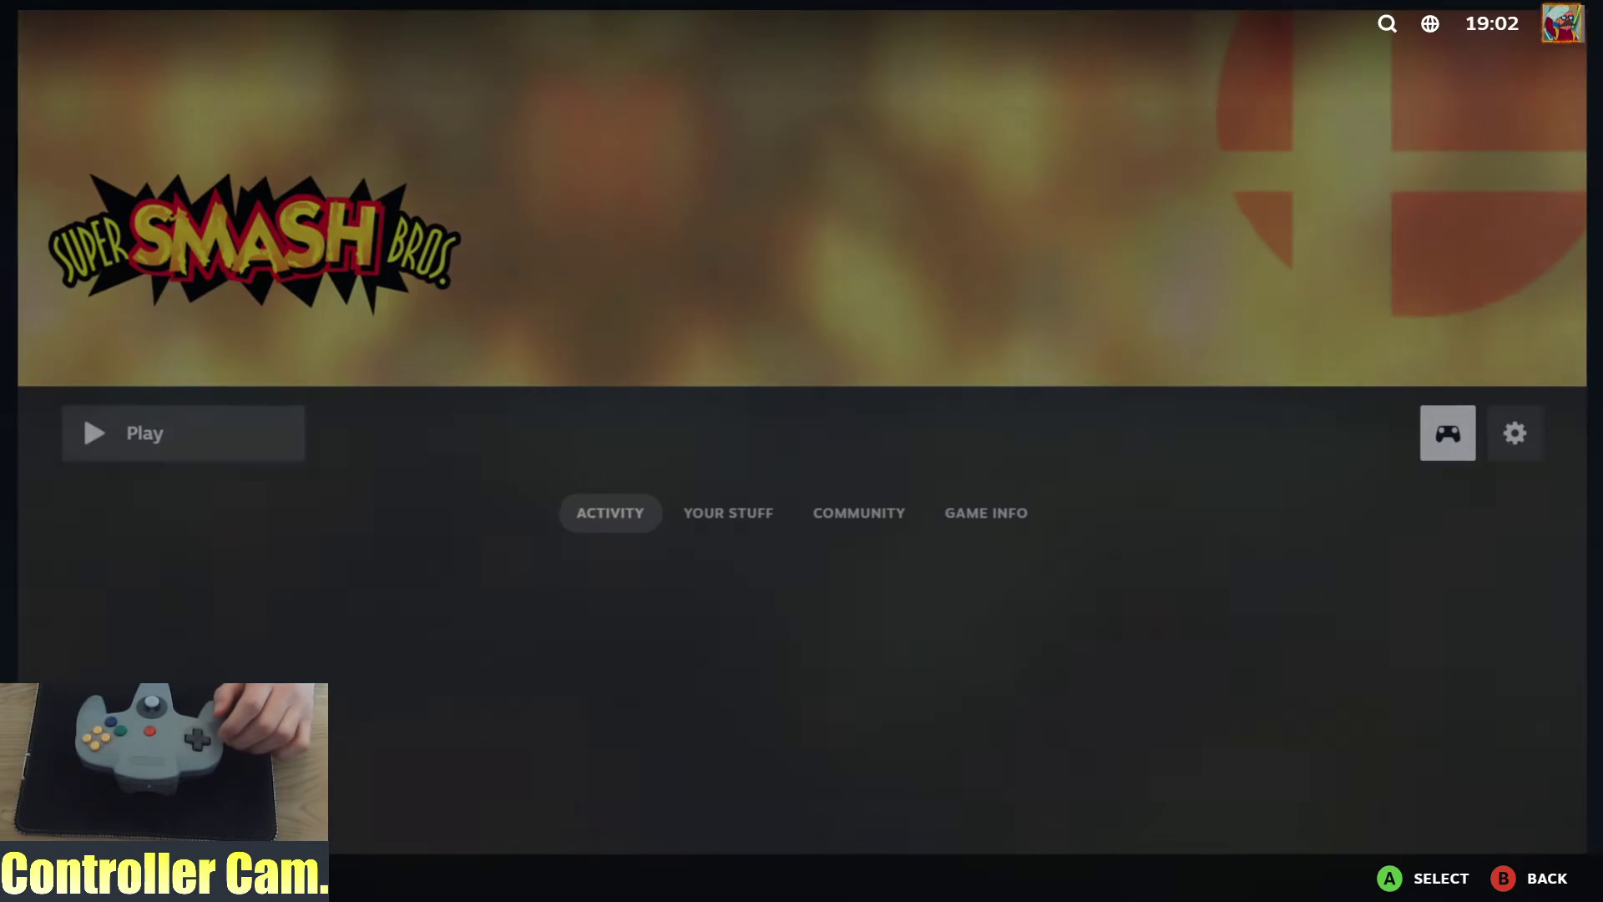
- Launch Super Smash Bros. and advance past the intro and title screen to the mode selection
key(Left)
key(Return)
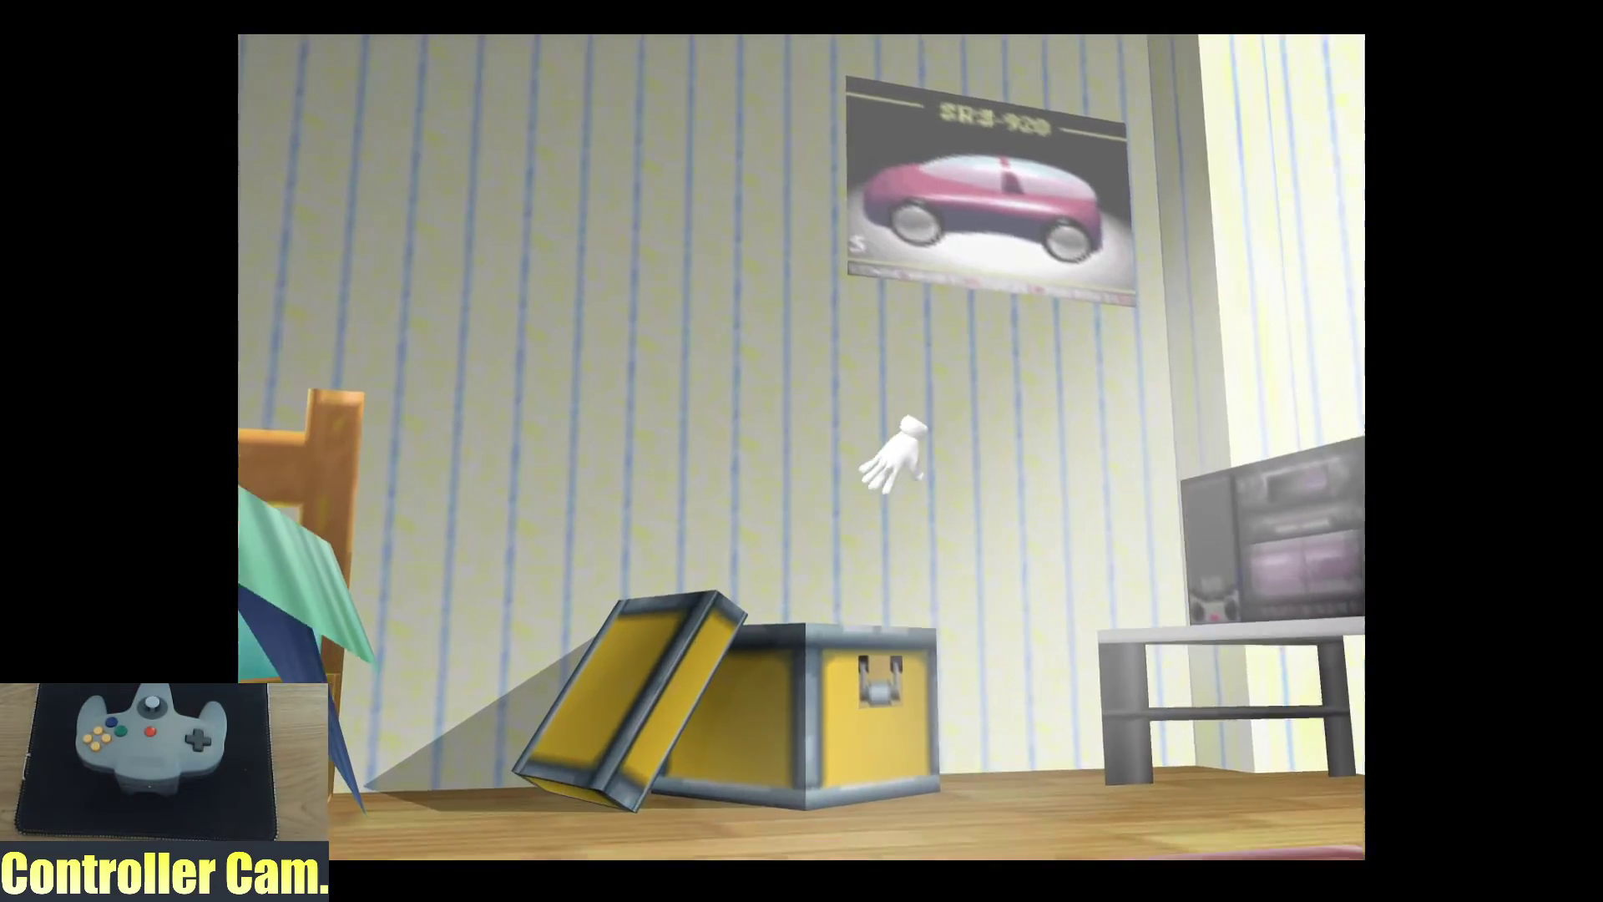
key(Return)
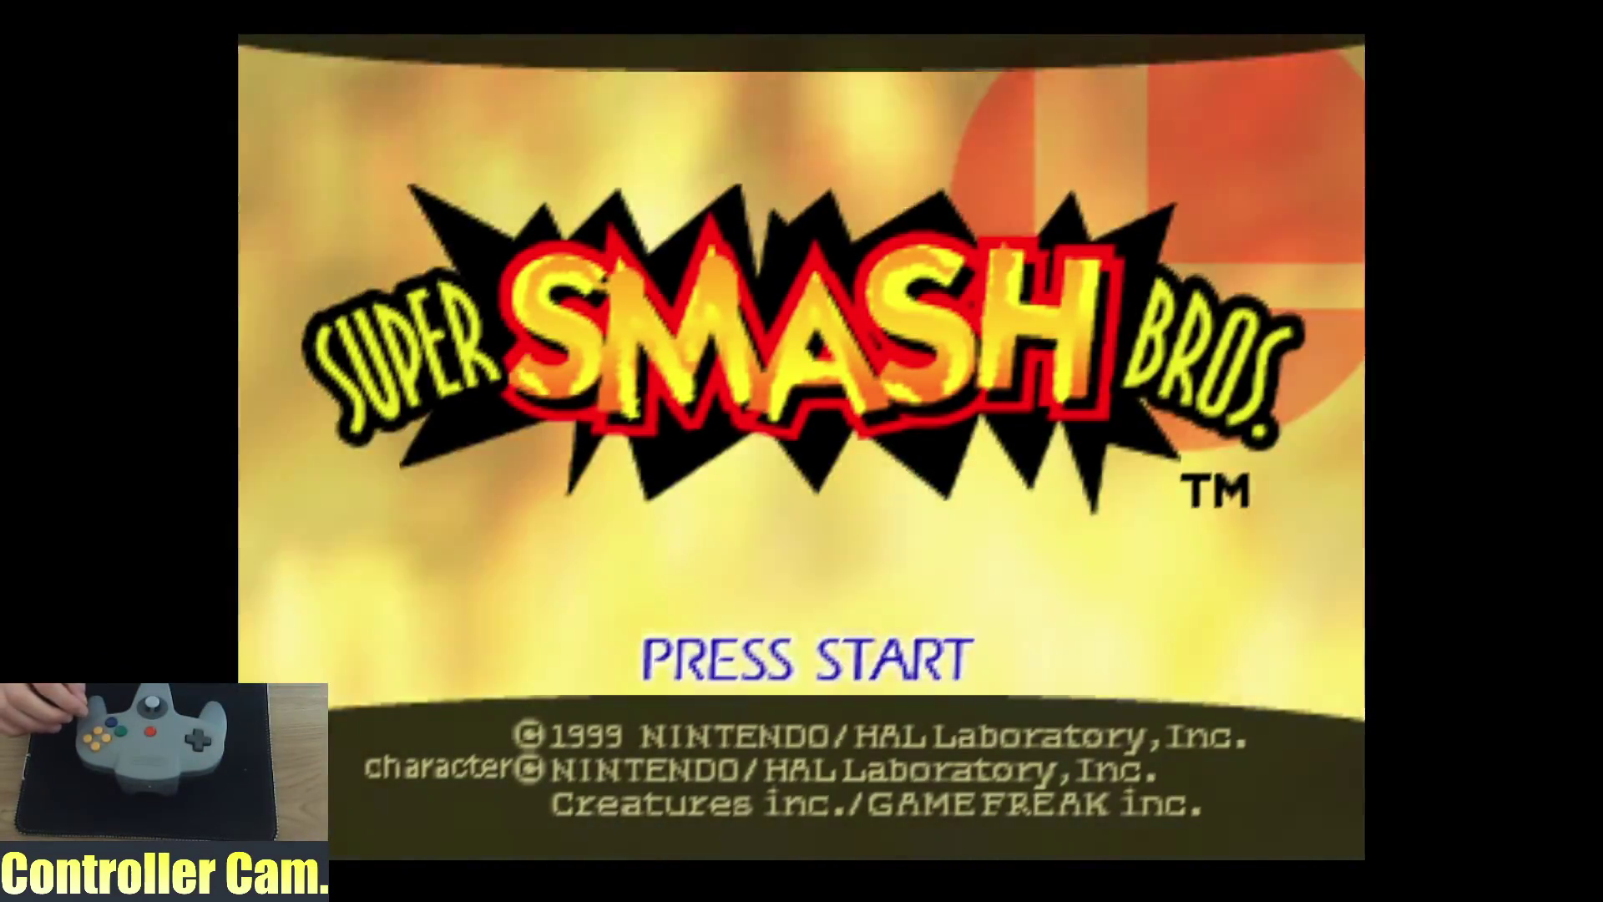
key(Return)
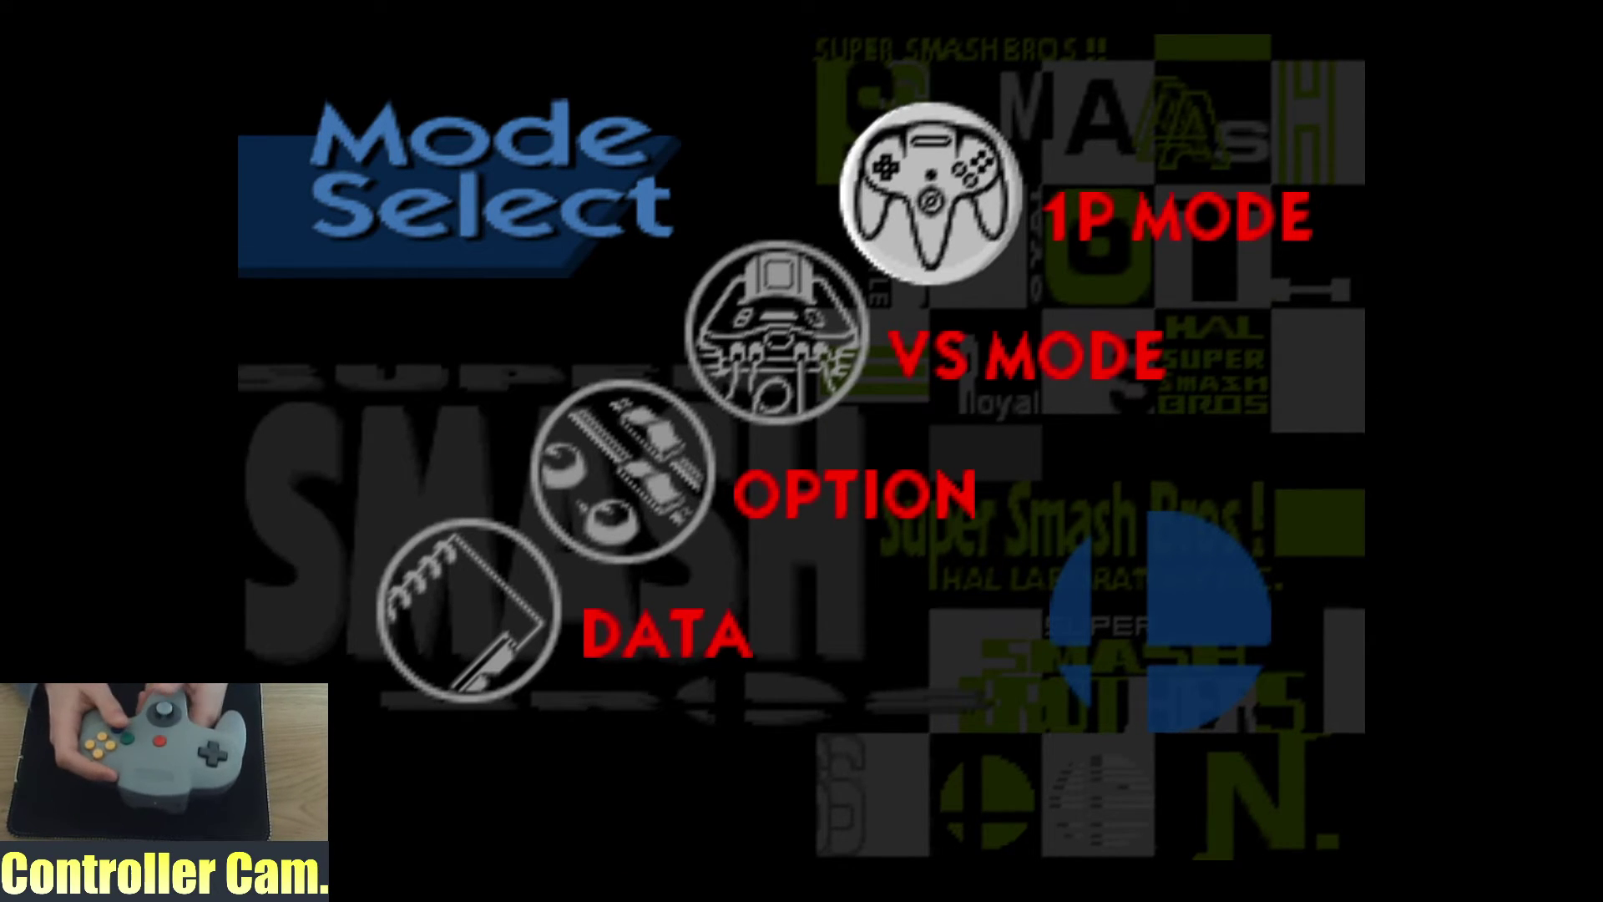
- Test the controller by moving up and down through the game modes, and enter 1P Mode
key(Down)
key(Down)
key(Up)
key(Up)
key(Down)
key(Down)
key(Up)
key(Up)
key(Up)
key(Up)
key(Up)
key(Up)
key(Return)
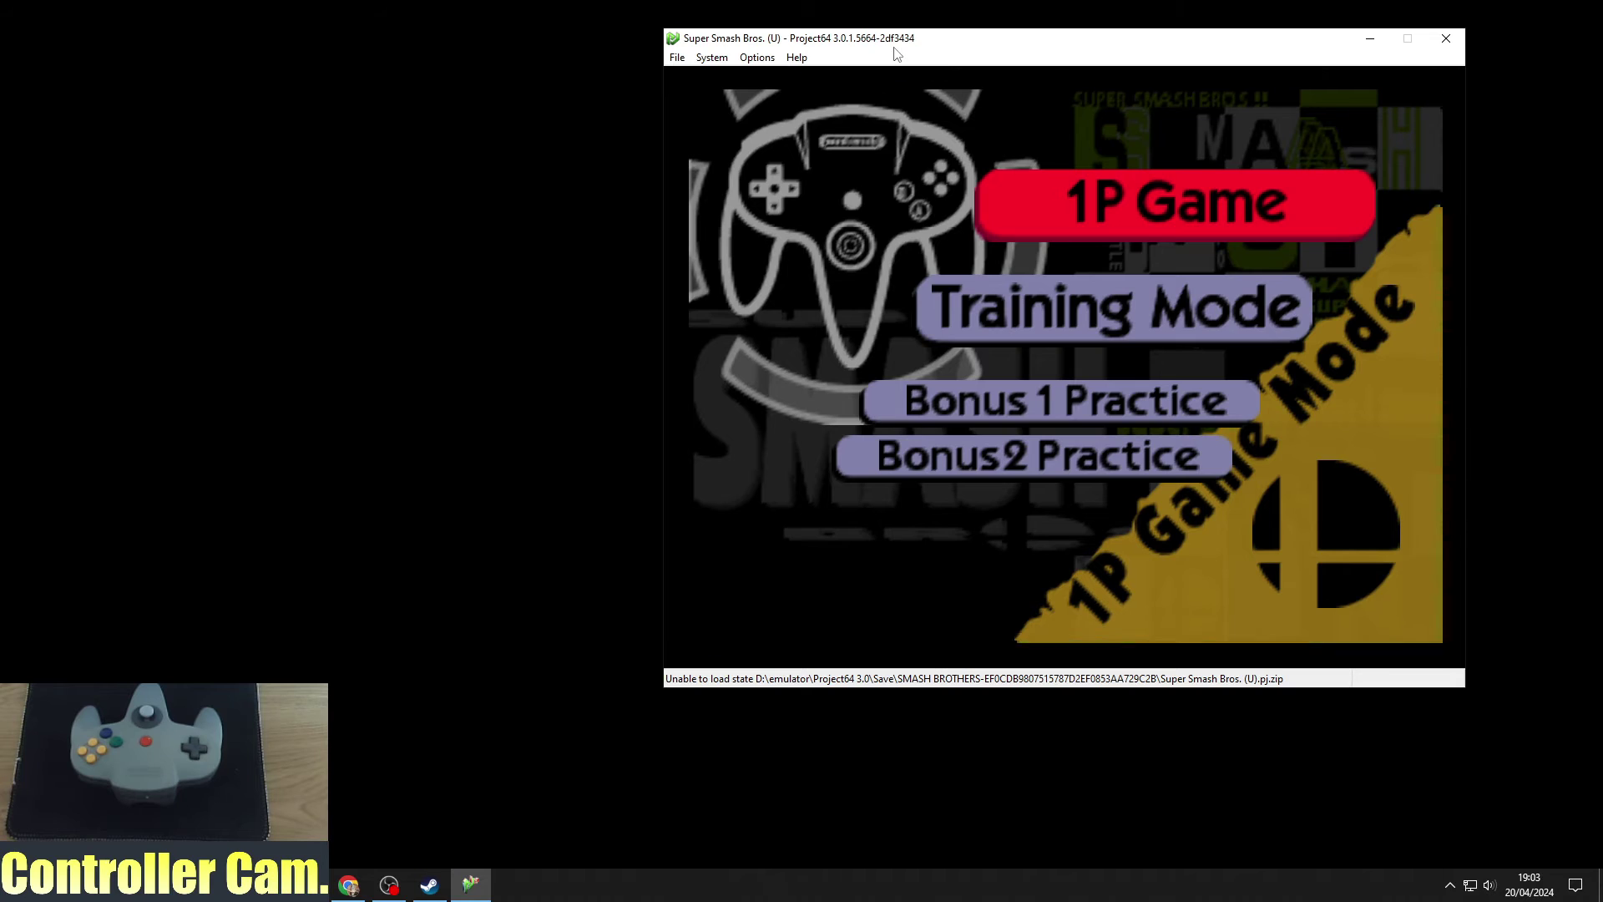
- Open Project64's input settings and magnify the XInput configuration of Controller 1
click(755, 58)
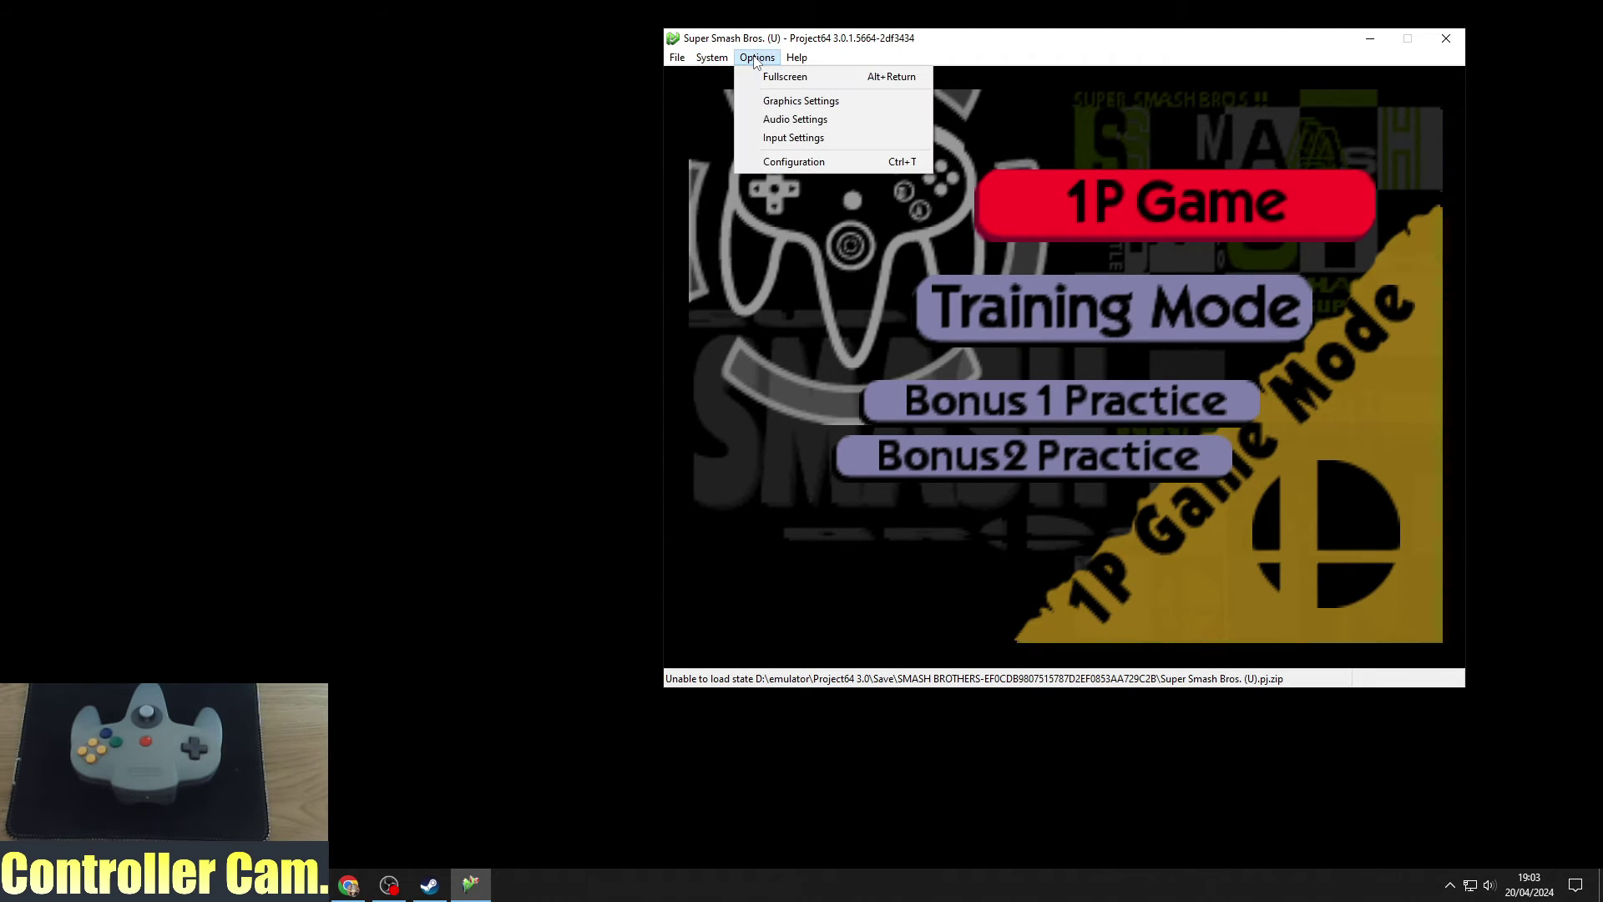
click(787, 136)
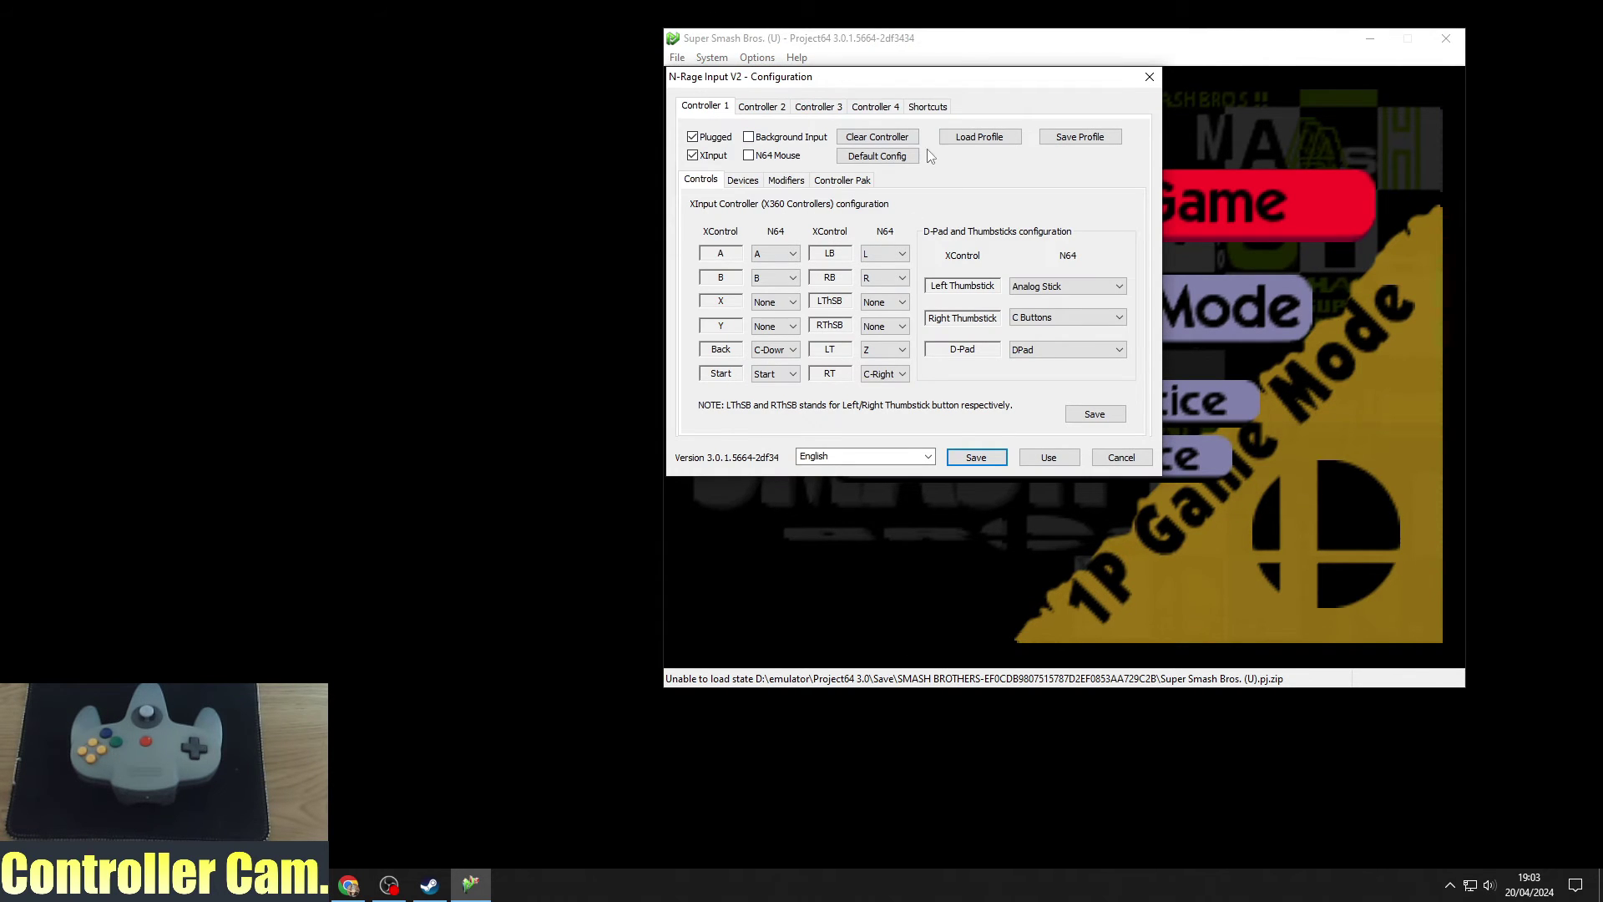
key(super+plus)
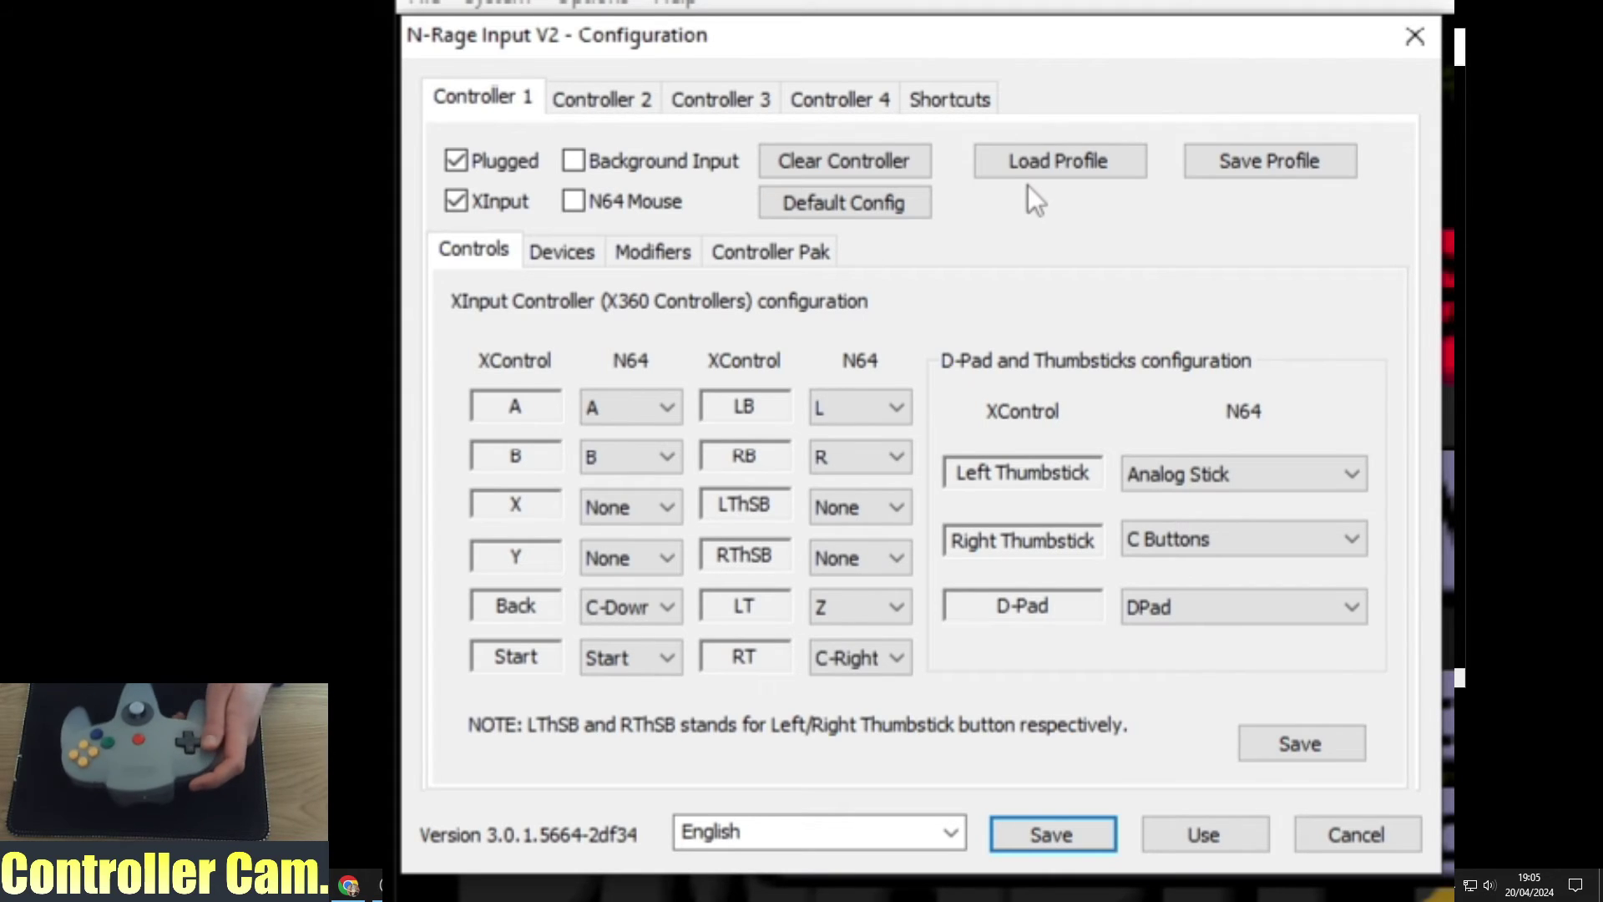
- Load the Keyboard-N64.cpf profile with XInput off, and download Steam's Project64 Keyboard to NSO N64 controller template
click(456, 200)
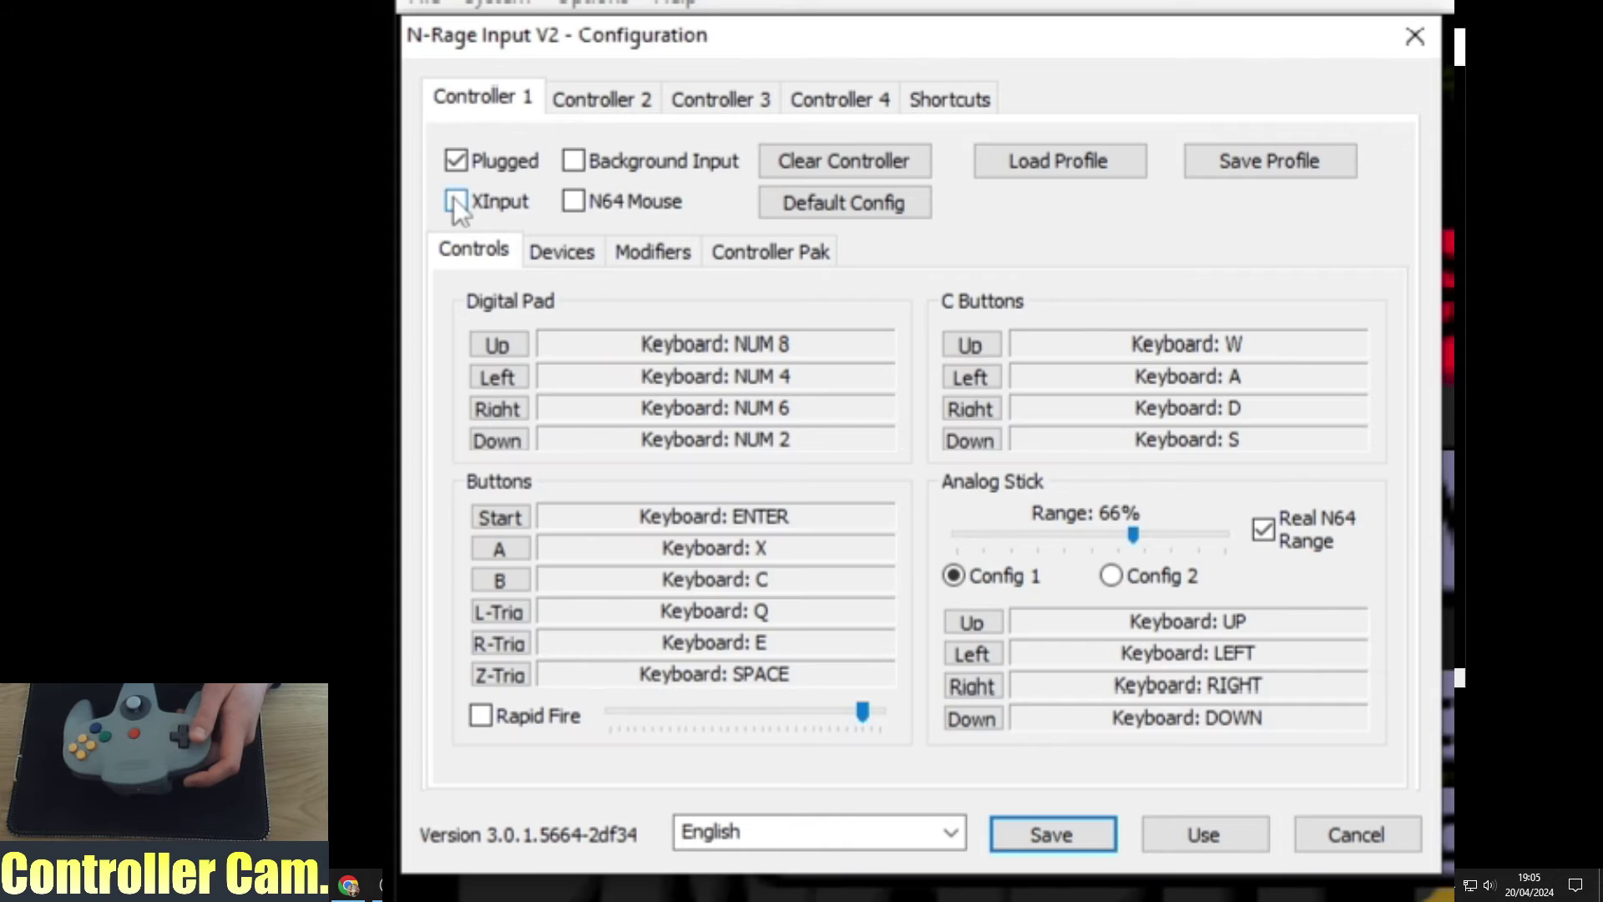
click(1076, 164)
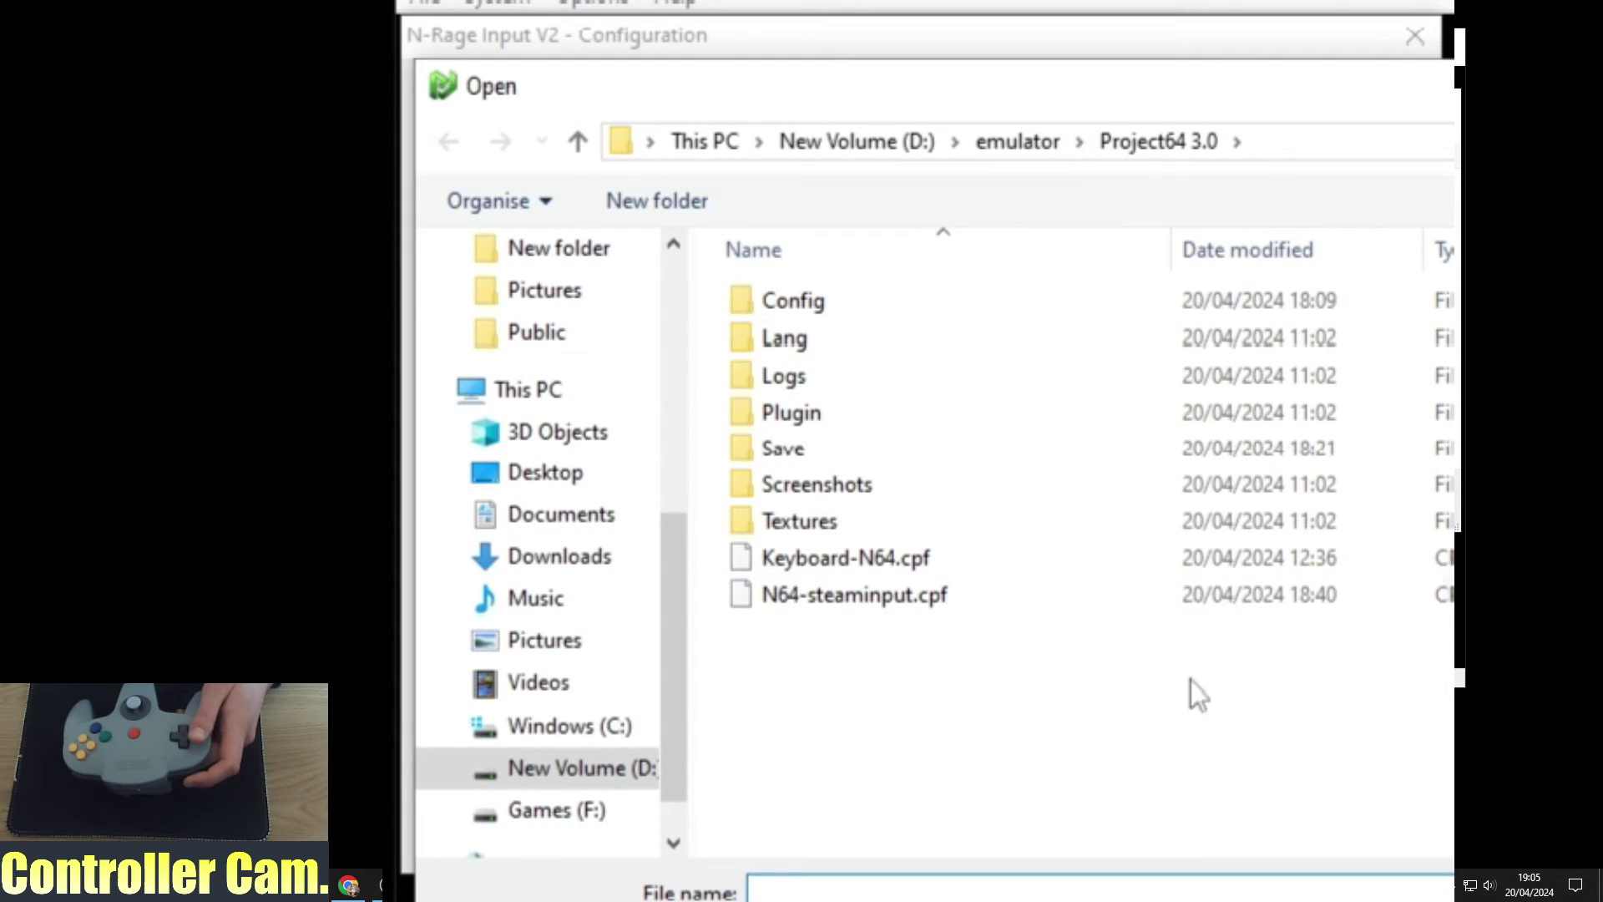
click(830, 569)
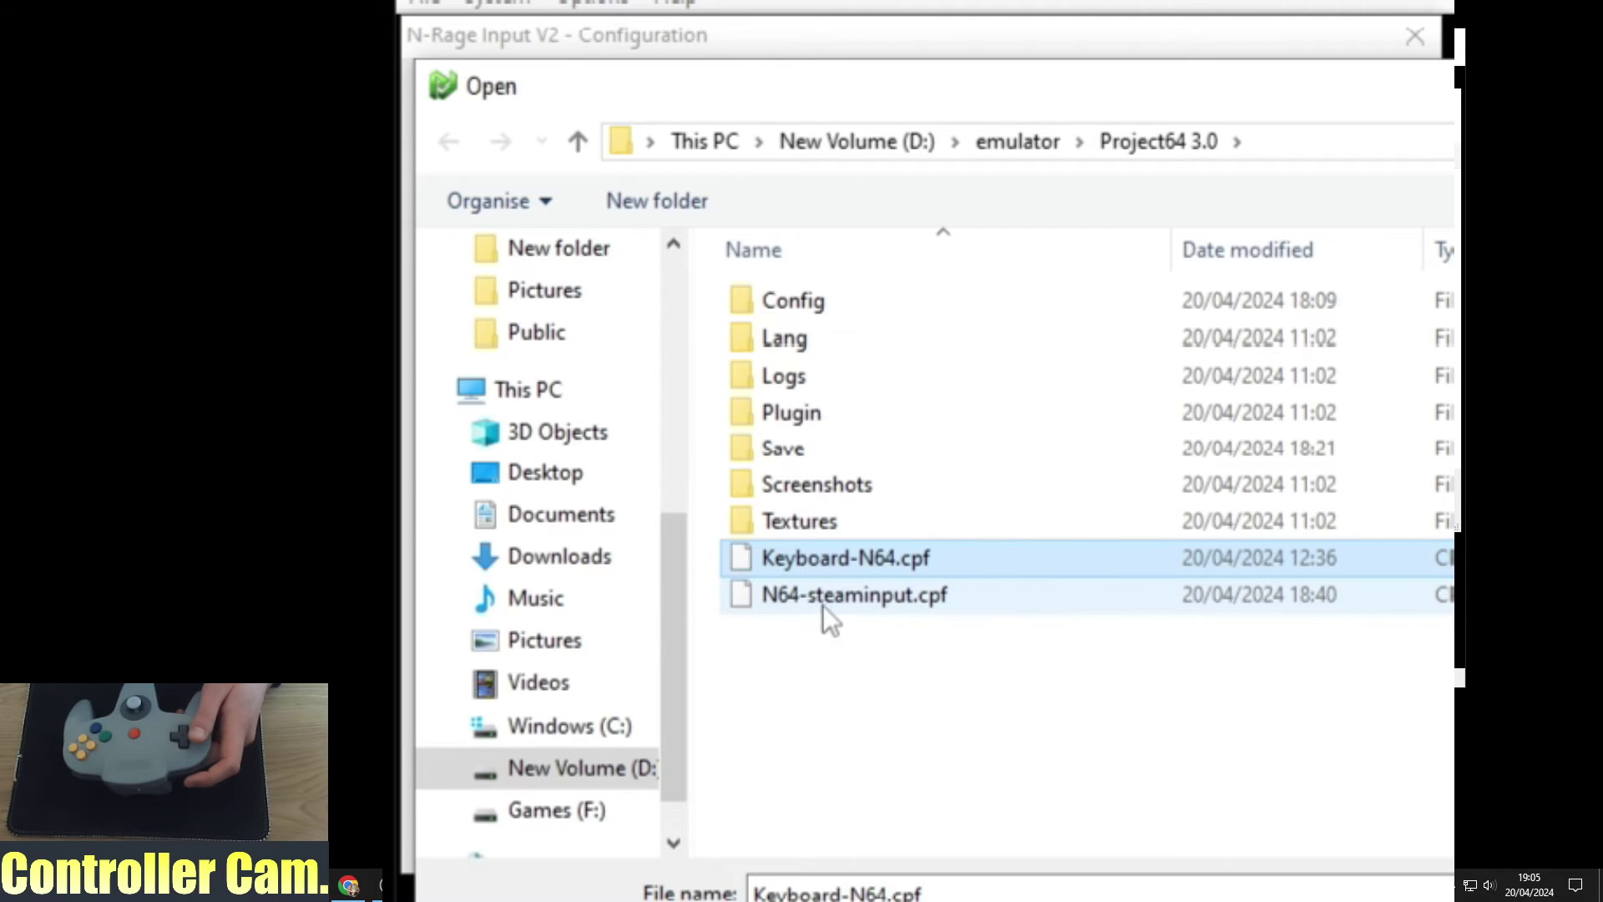
key(Return)
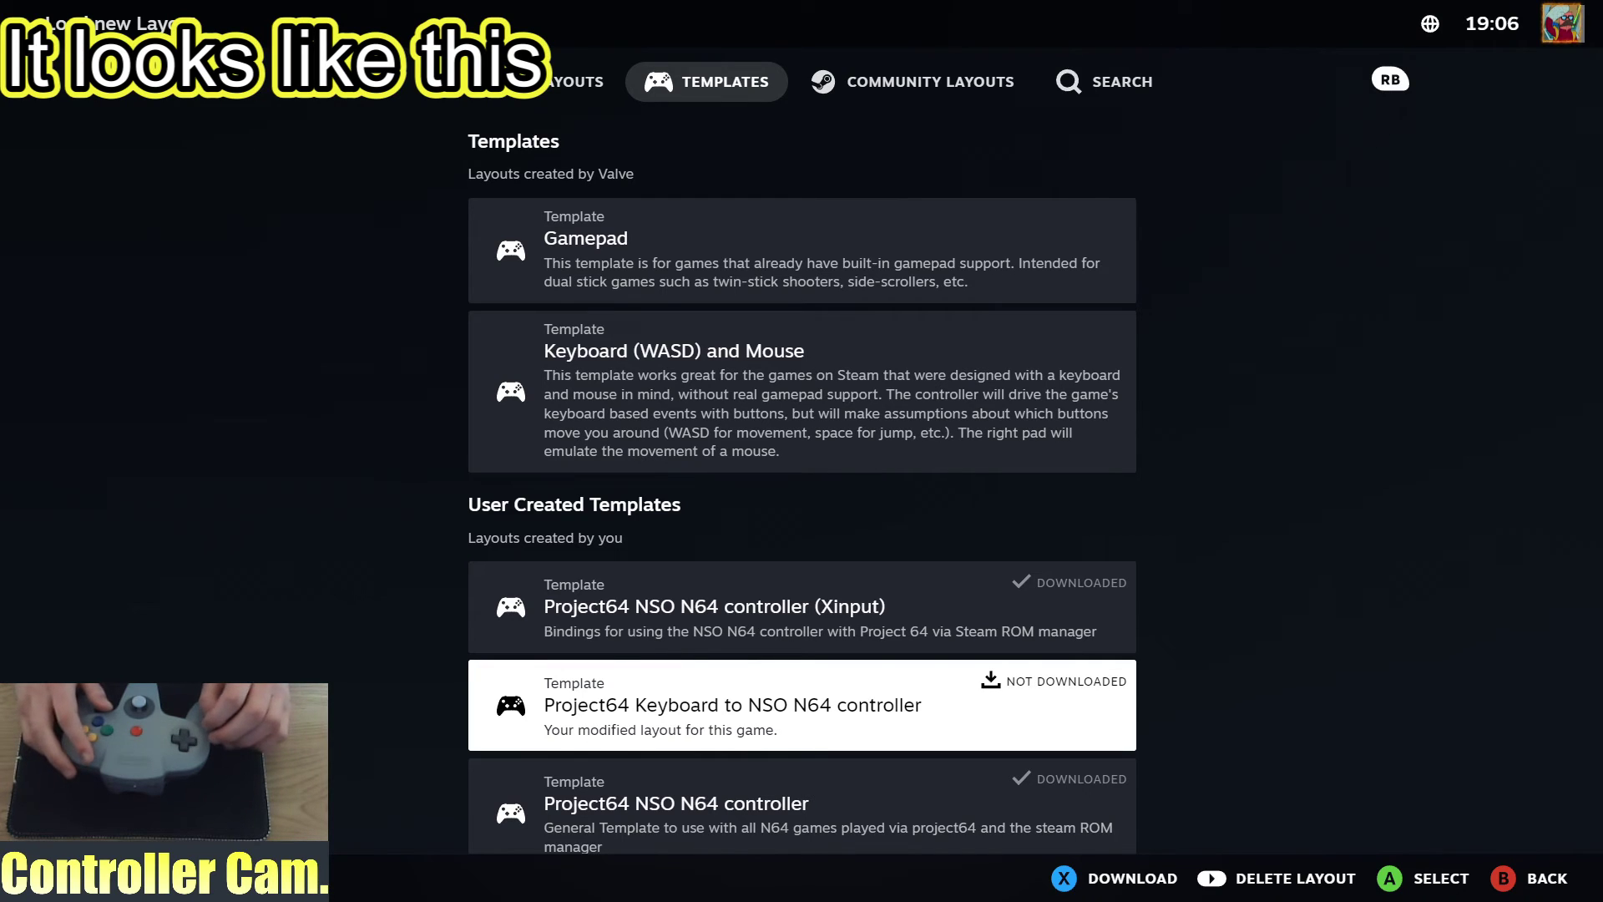
key(x)
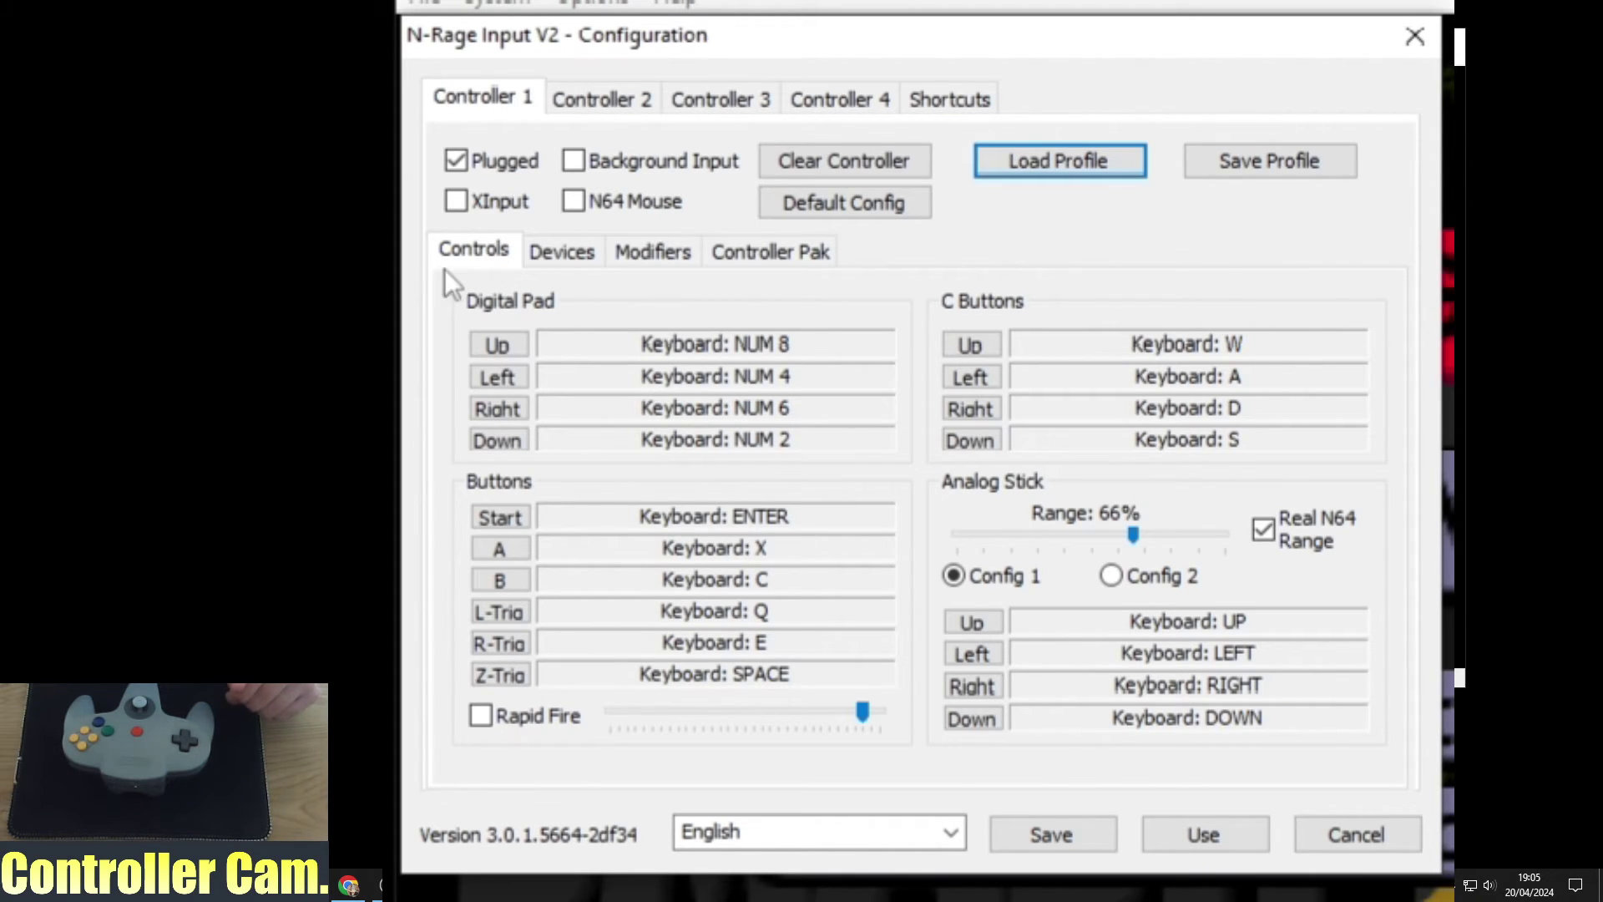
- Turn XInput on for Controller 1, load the N64-steaminput.cpf profile, and apply the input configuration
click(458, 198)
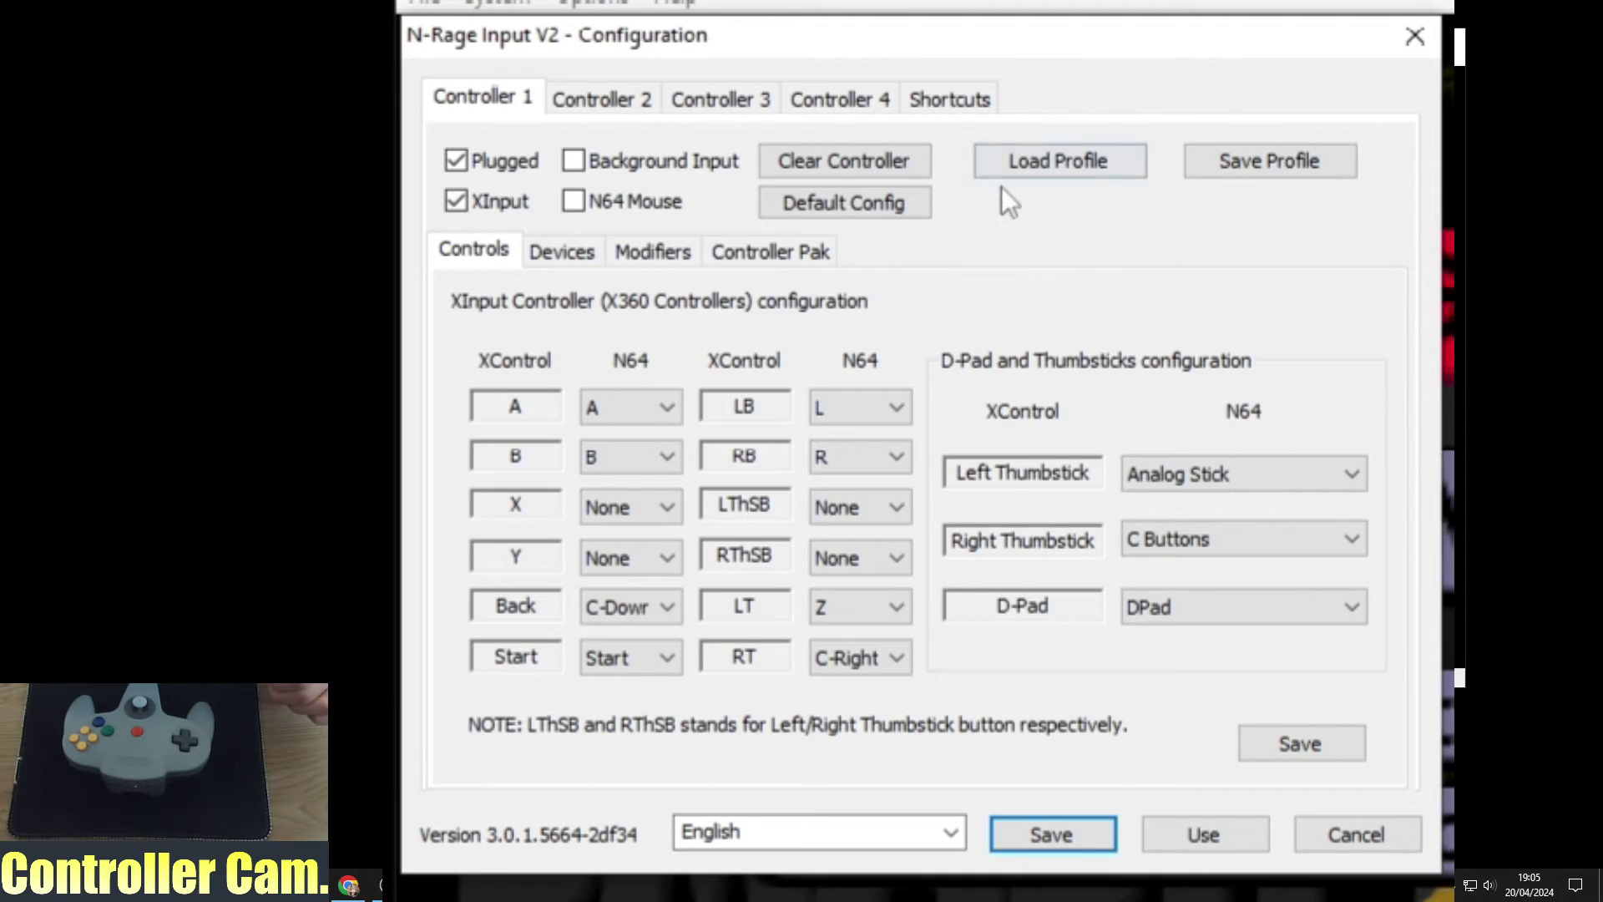
click(1035, 167)
click(989, 593)
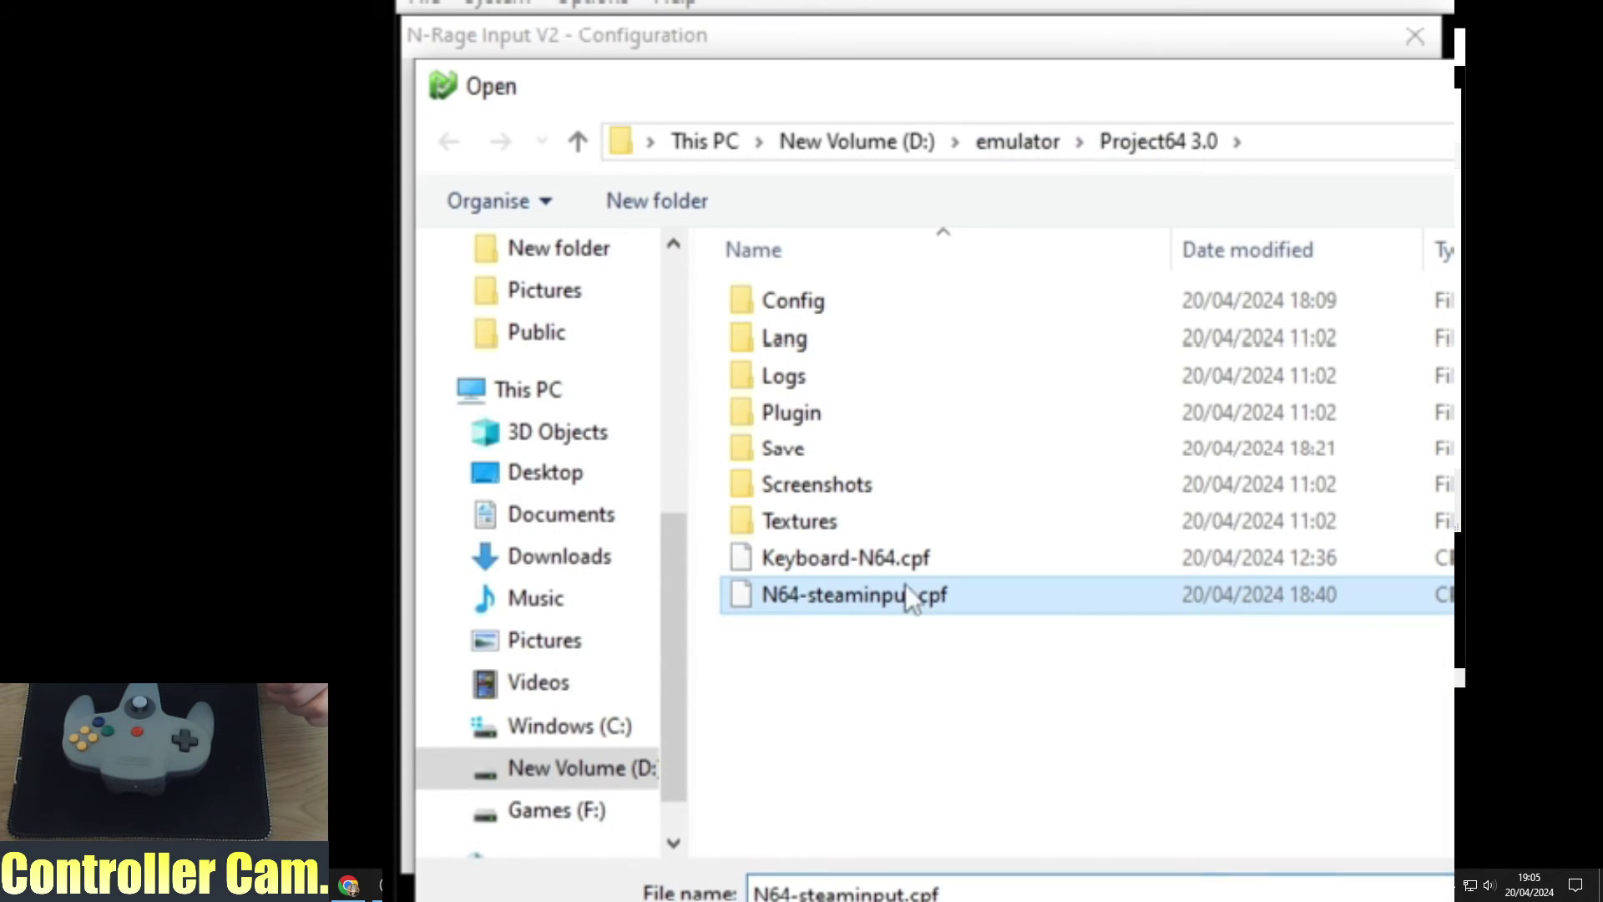
key(Return)
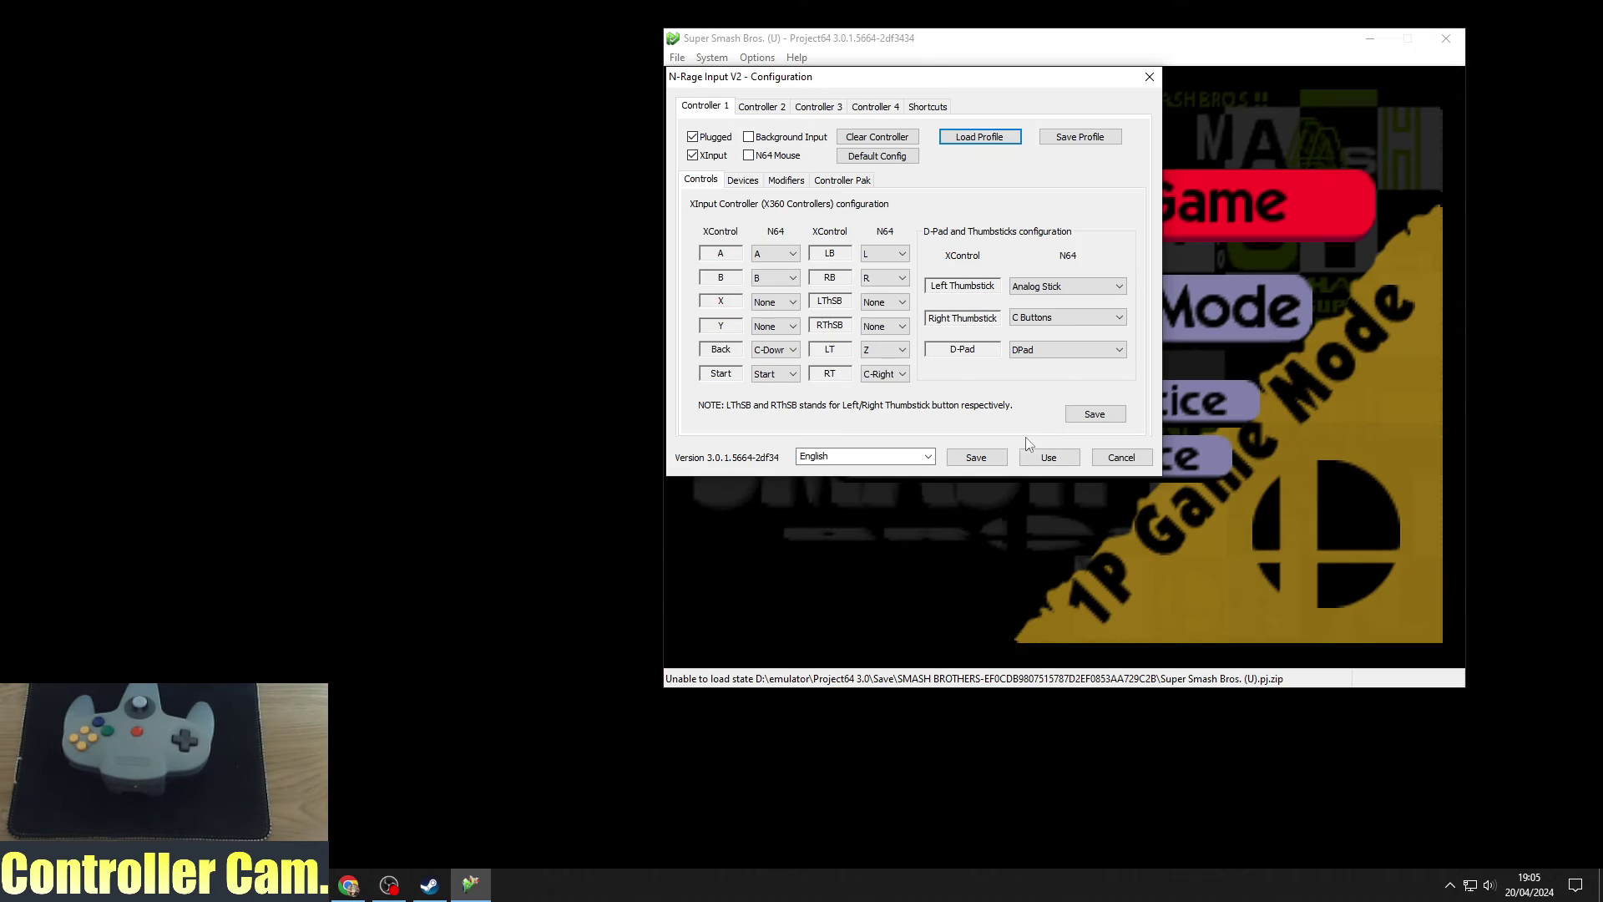
click(1033, 456)
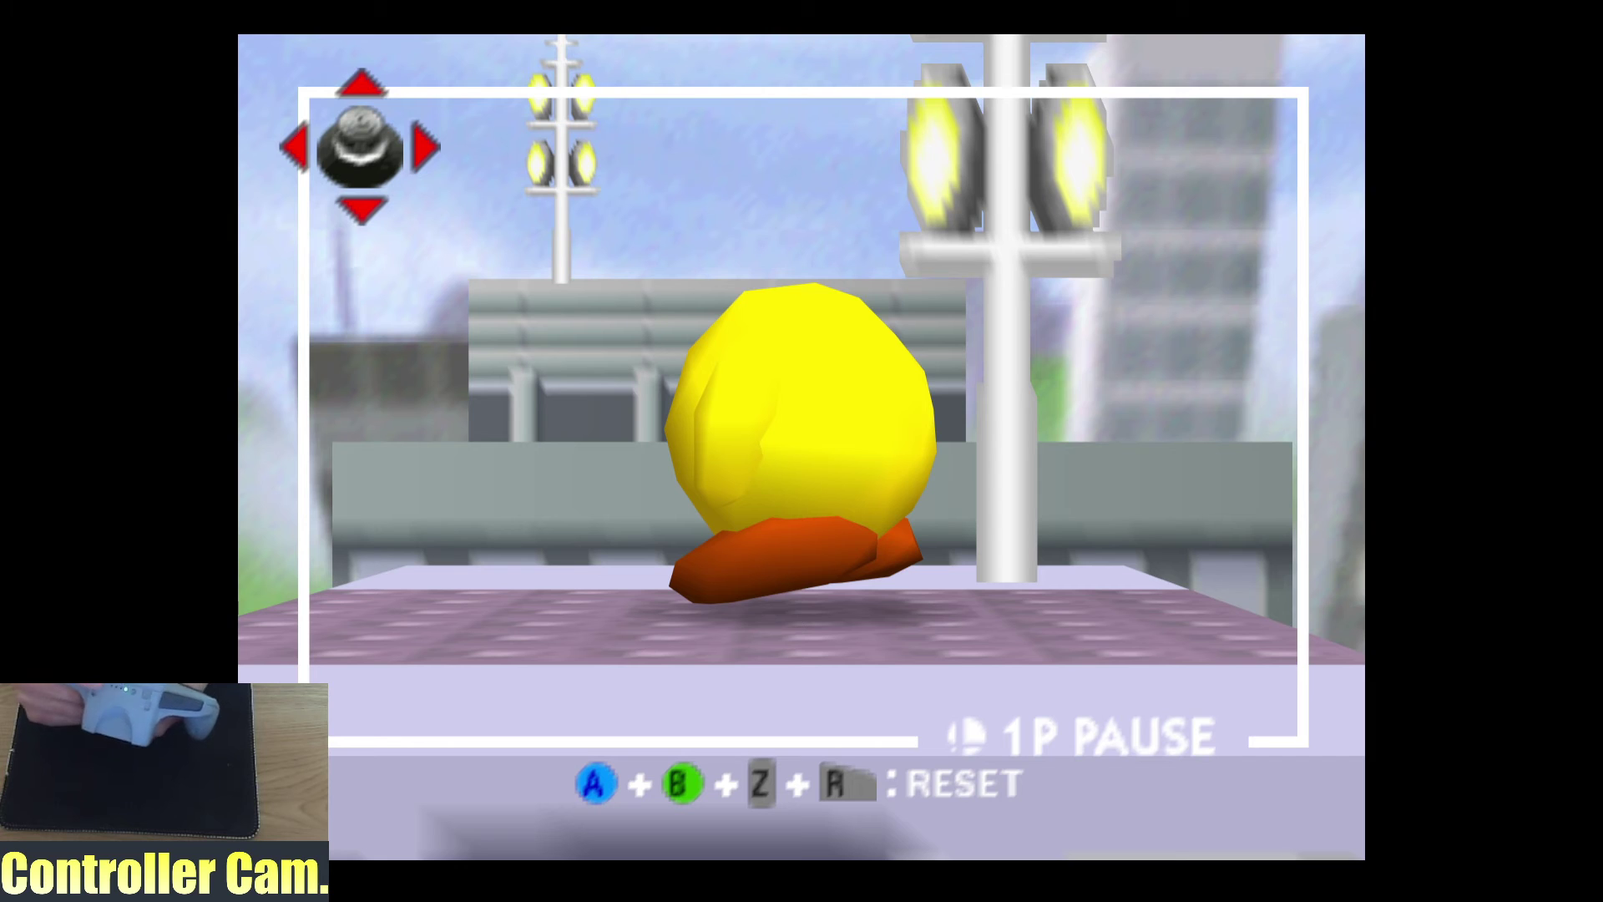
- Bring up the Steam overlay over the paused match and exit Super Smash Bros
key(shift+Tab)
key(Right)
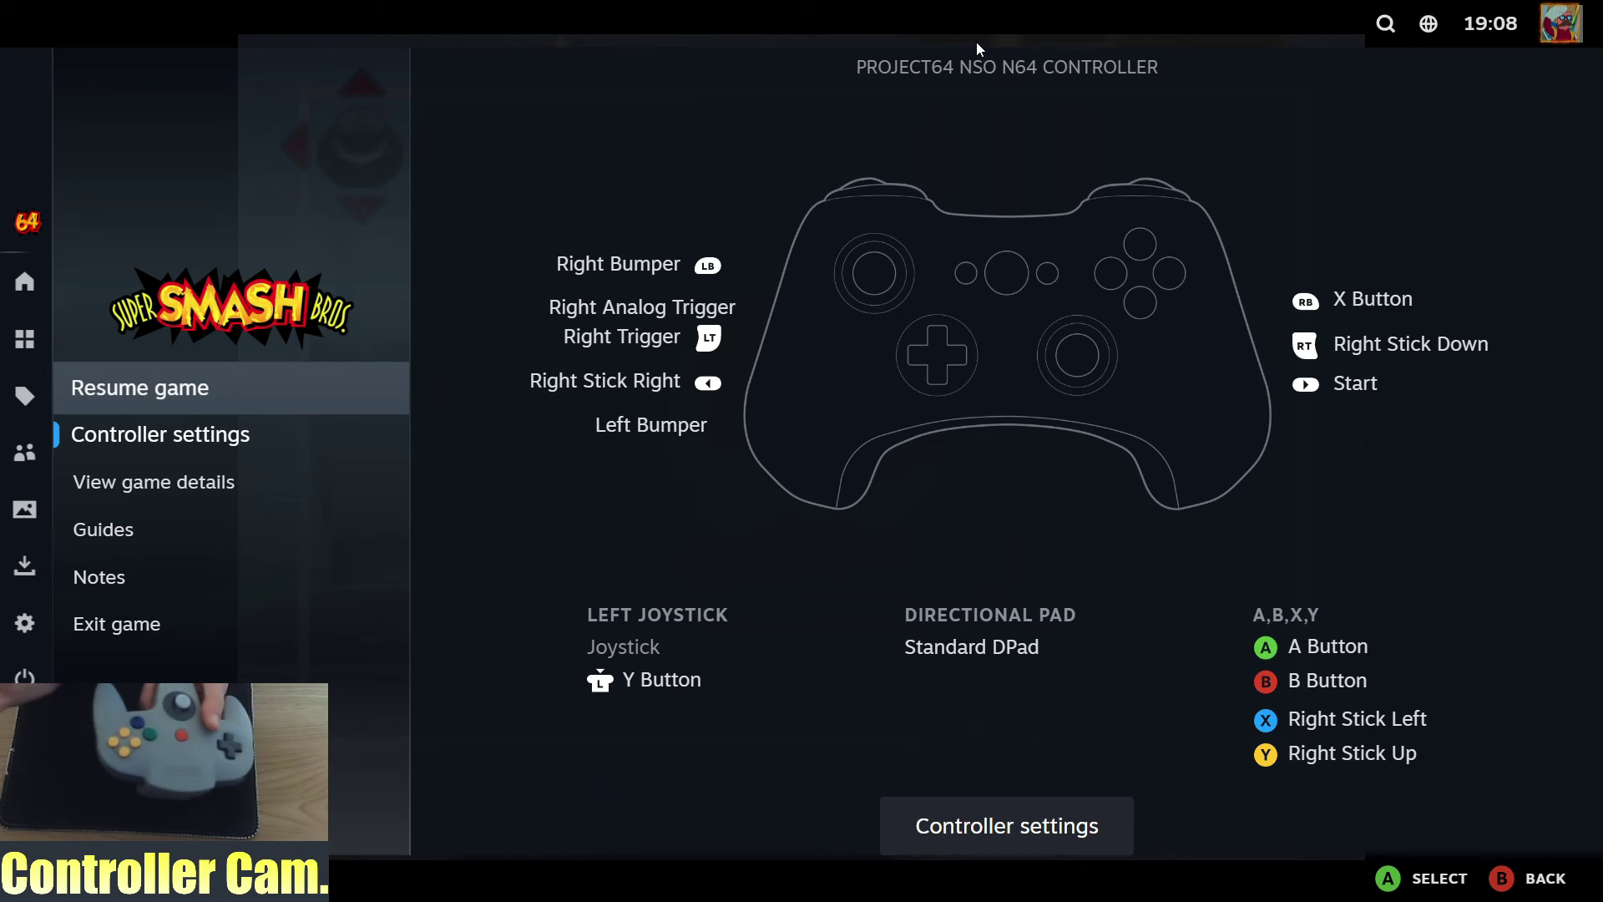
key(Down)
key(Down)
key(Down)
key(Down)
key(Down)
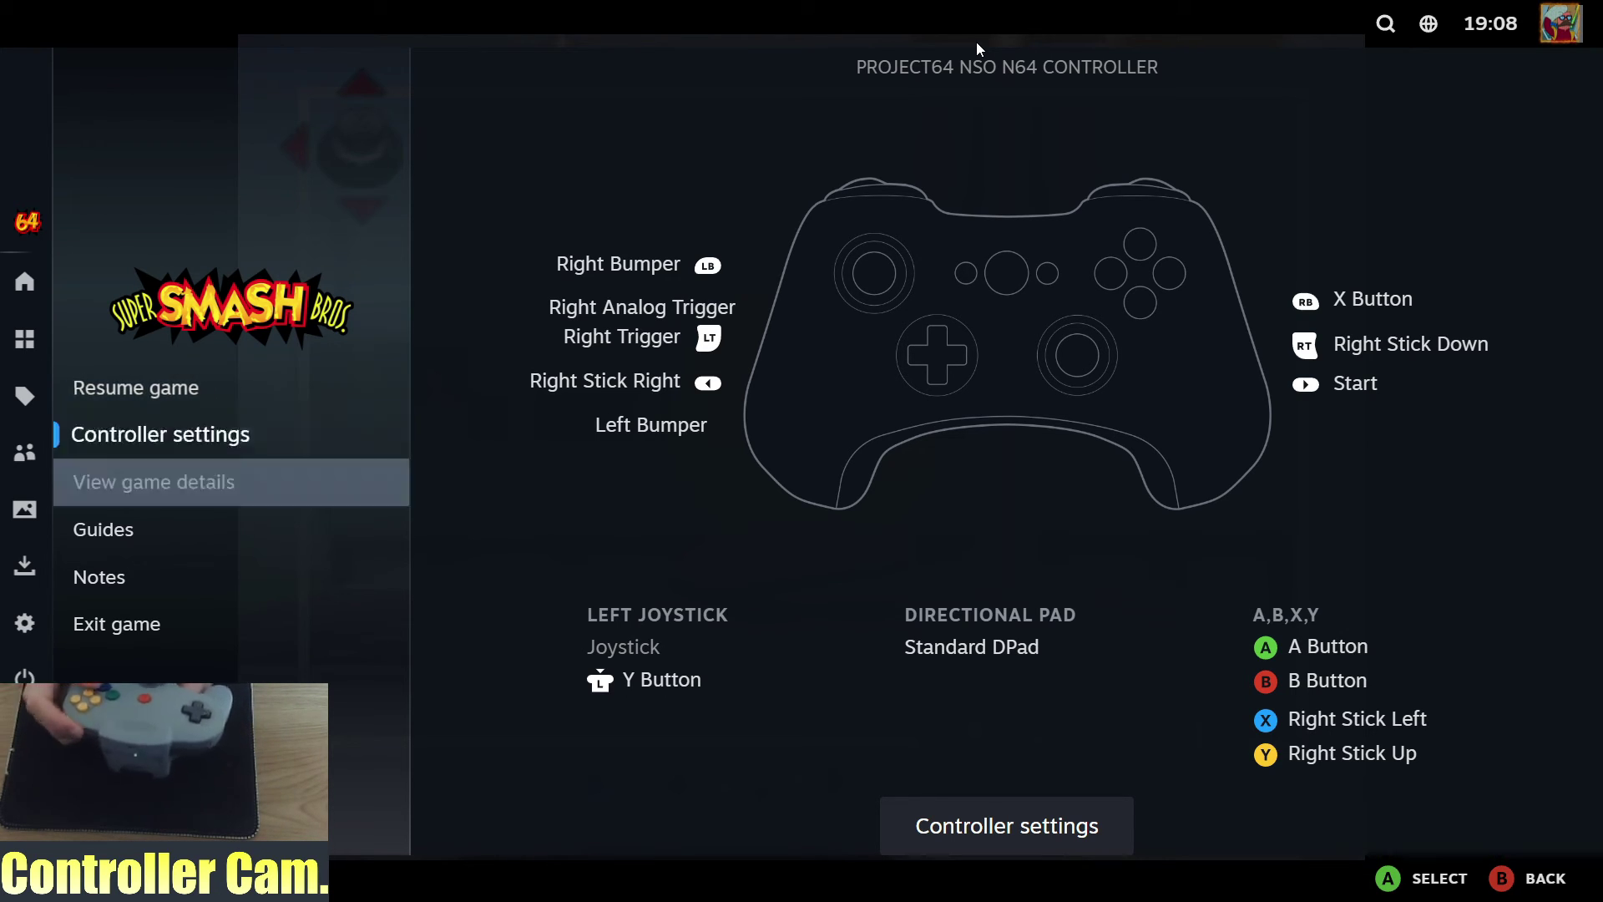
key(Return)
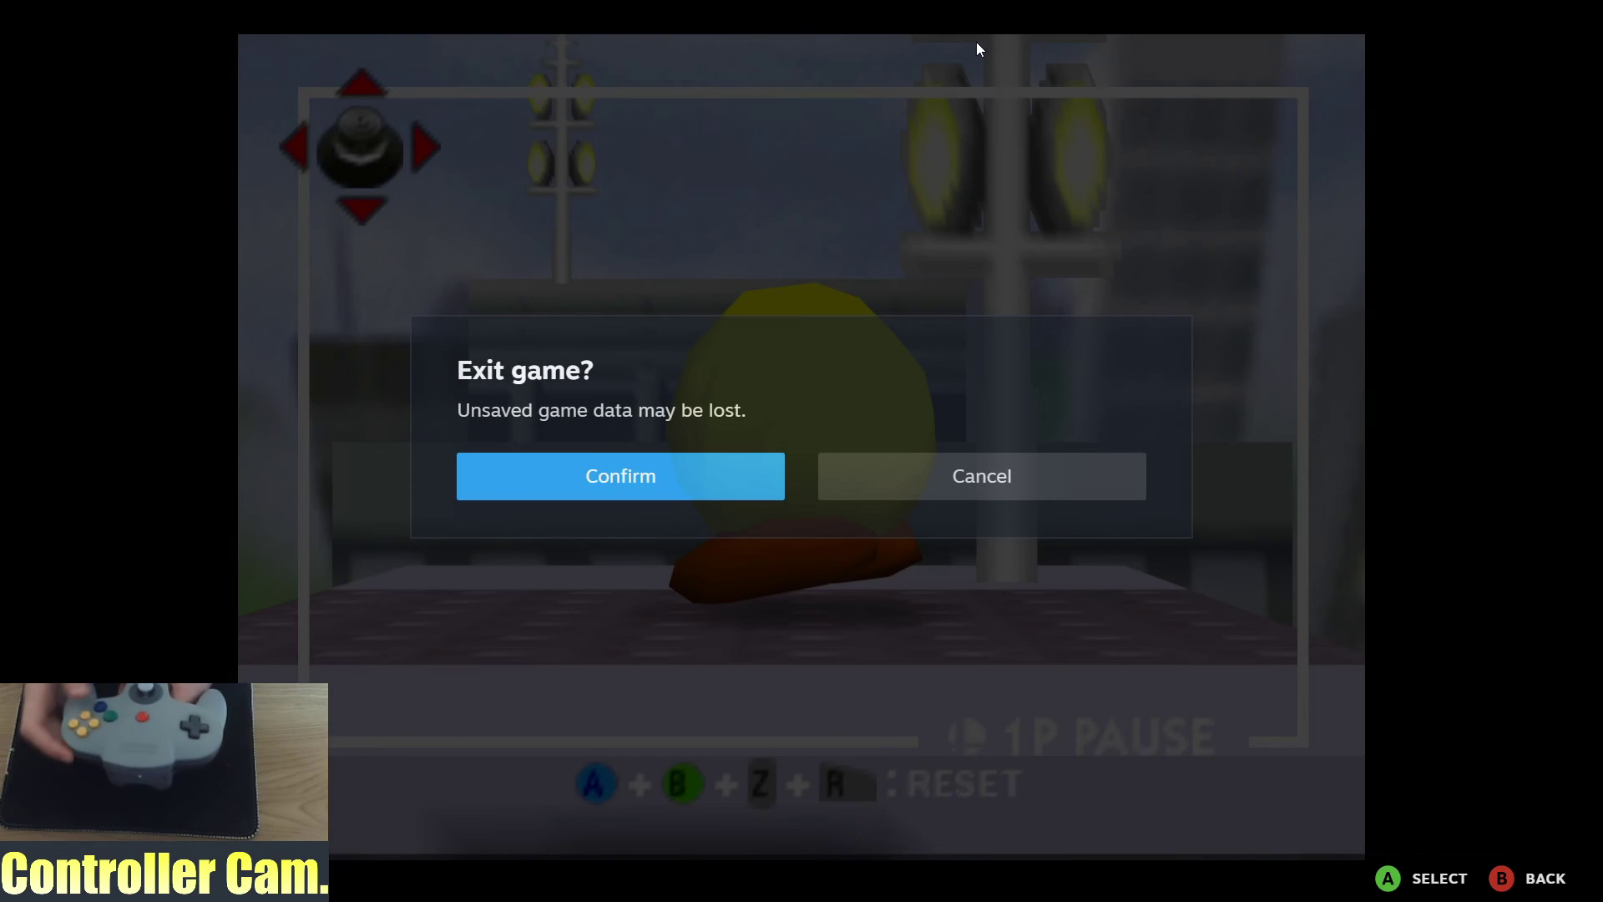